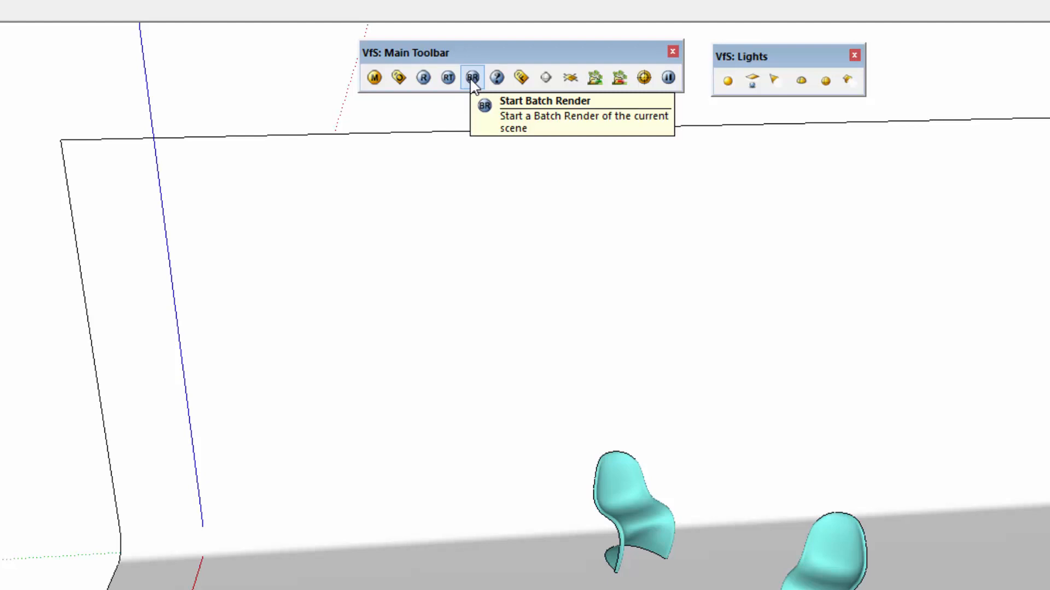
Save an overview of both chairs and the whole backdrop as the first scene
left_click(472, 78)
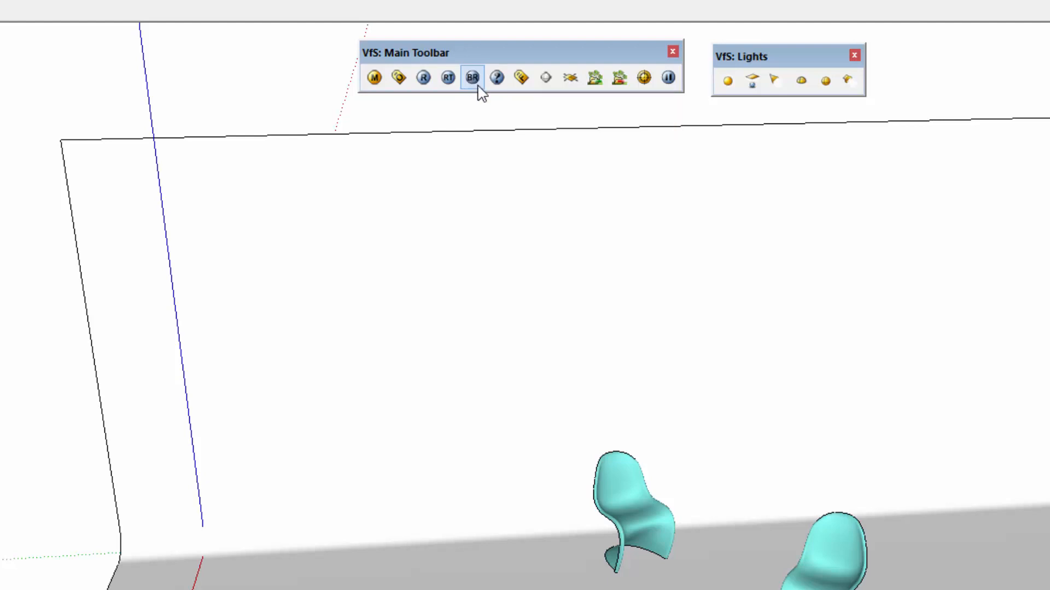
mouse_move(709, 573)
middle_mouse_down()
mouse_move(889, 409)
mouse_move(1021, 404)
mouse_move(864, 487)
middle_mouse_up()
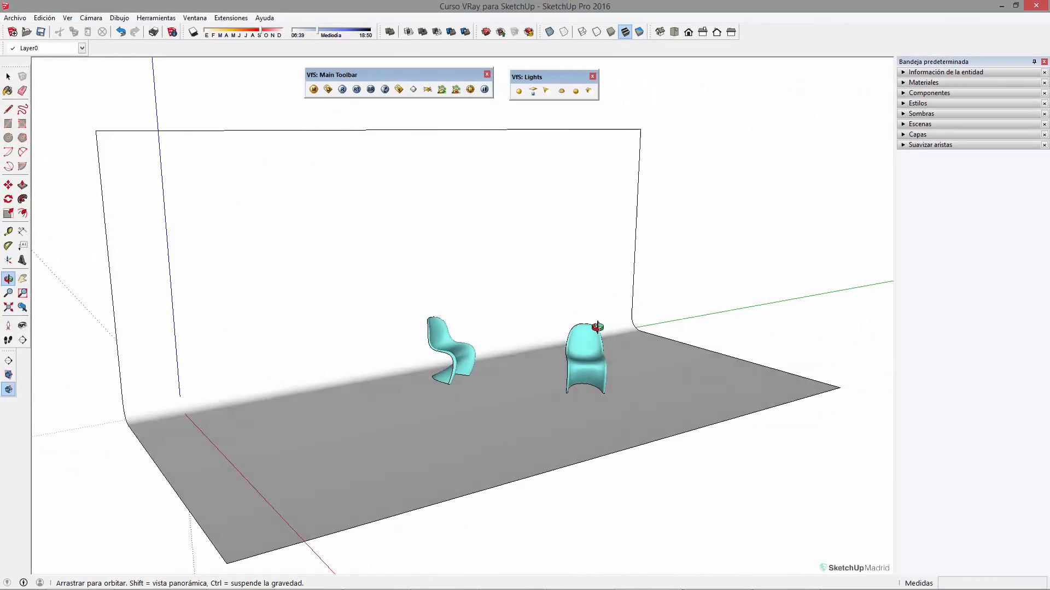
middle_click_drag(597, 327, 553, 347)
scroll(557, 348, "down", 3)
middle_click_drag(593, 282, 577, 328)
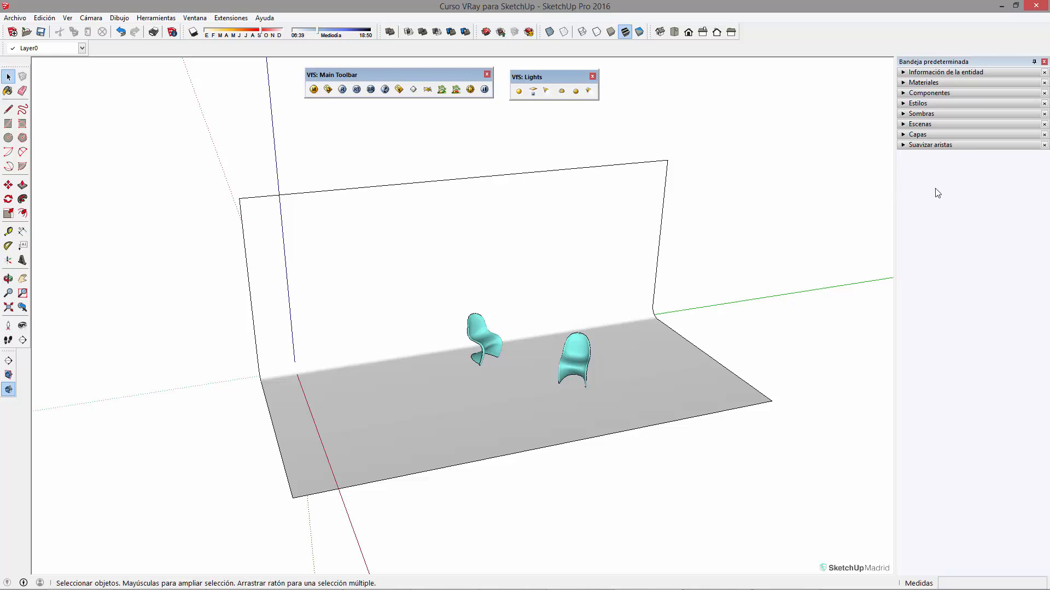
left_click(903, 125)
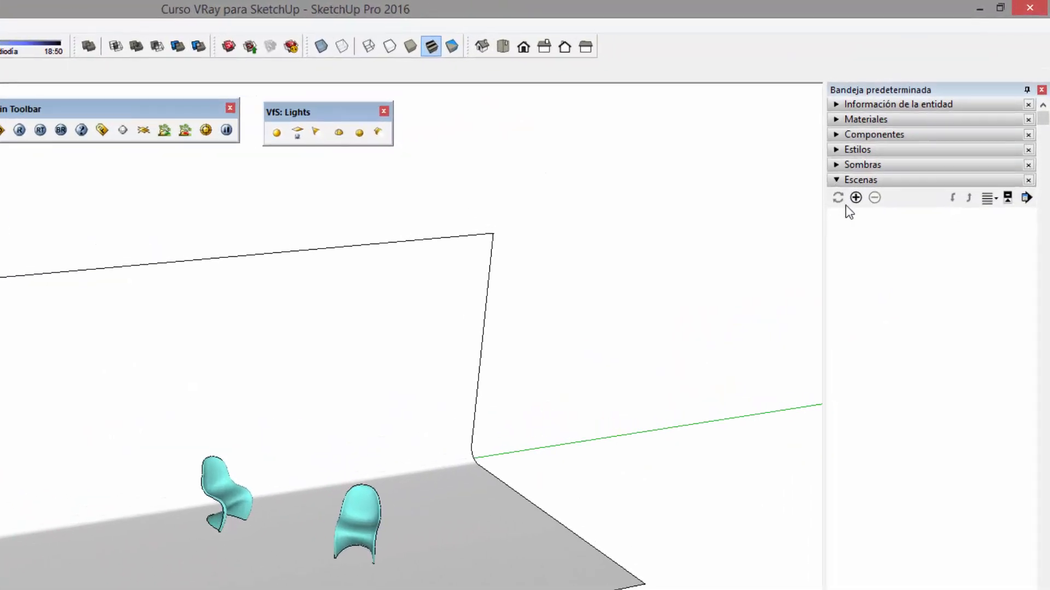
left_click(855, 198)
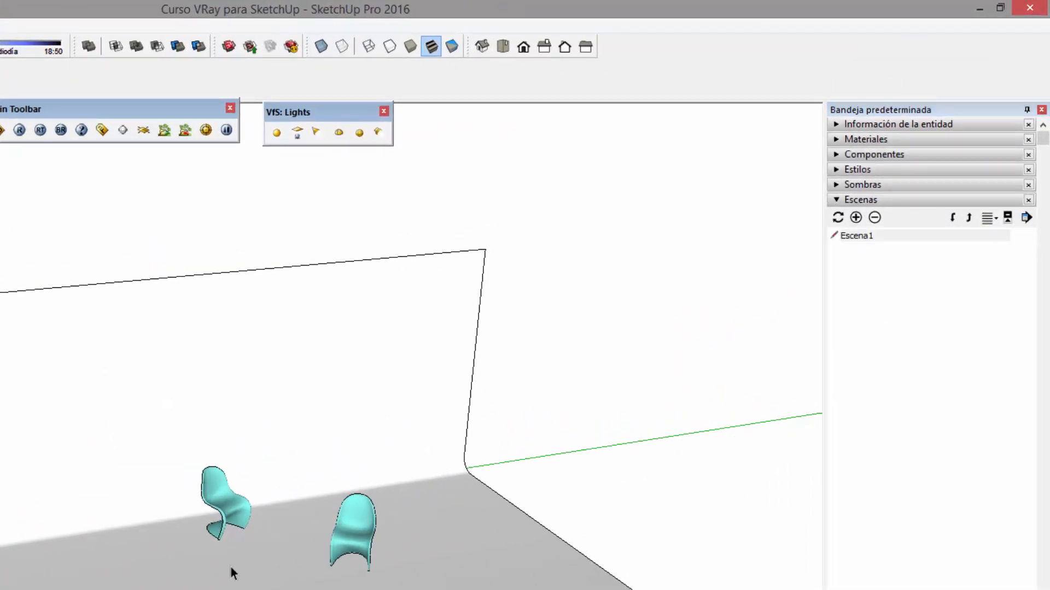
Add a second scene with a low, close side view of the two chairs
mouse_move(494, 574)
middle_mouse_down()
mouse_move(600, 524)
mouse_move(569, 548)
mouse_move(74, 494)
mouse_move(32, 525)
middle_mouse_up()
scroll(376, 579, "up", 5)
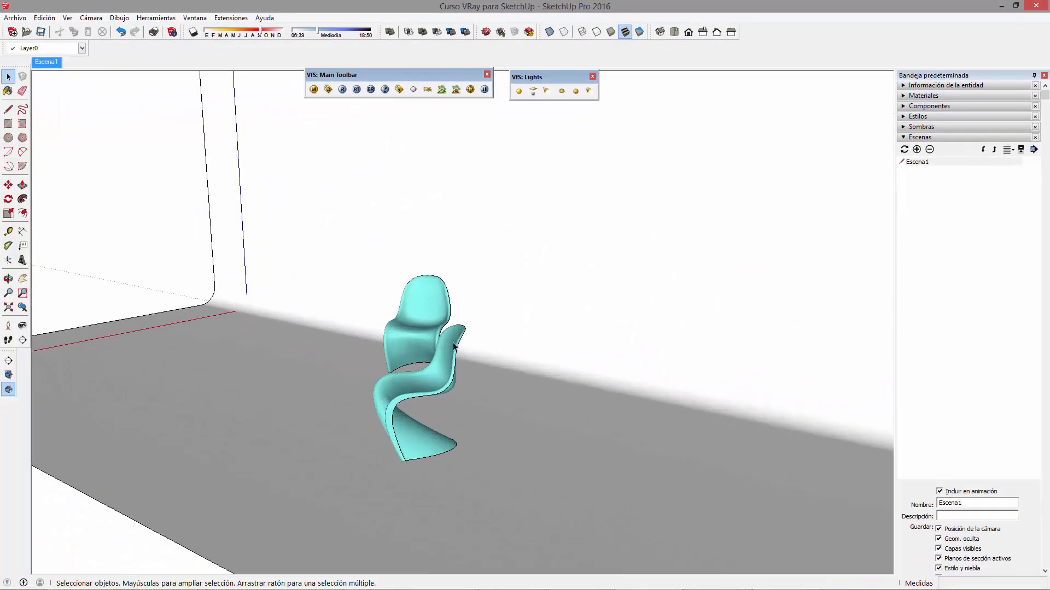
middle_click_drag(454, 346, 533, 394)
key("space")
left_click(916, 149)
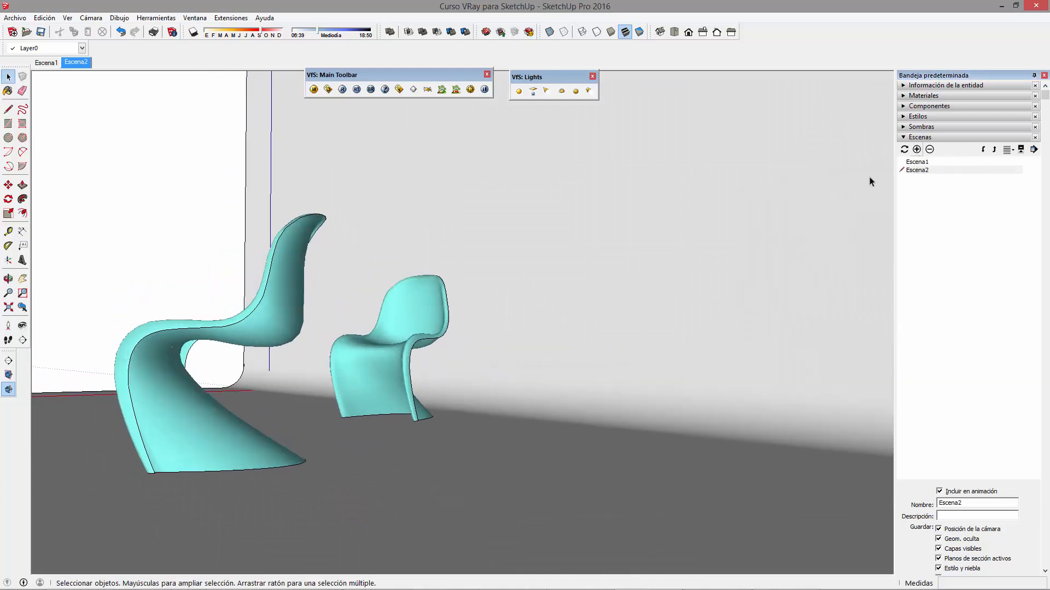
Add a third scene looking steeply down on both chairs from above
mouse_move(269, 309)
middle_mouse_down()
mouse_move(385, 300)
mouse_move(684, 328)
mouse_move(586, 253)
mouse_move(595, 492)
mouse_move(588, 358)
mouse_move(557, 467)
mouse_move(564, 442)
middle_mouse_up()
scroll(588, 406, "up", 1)
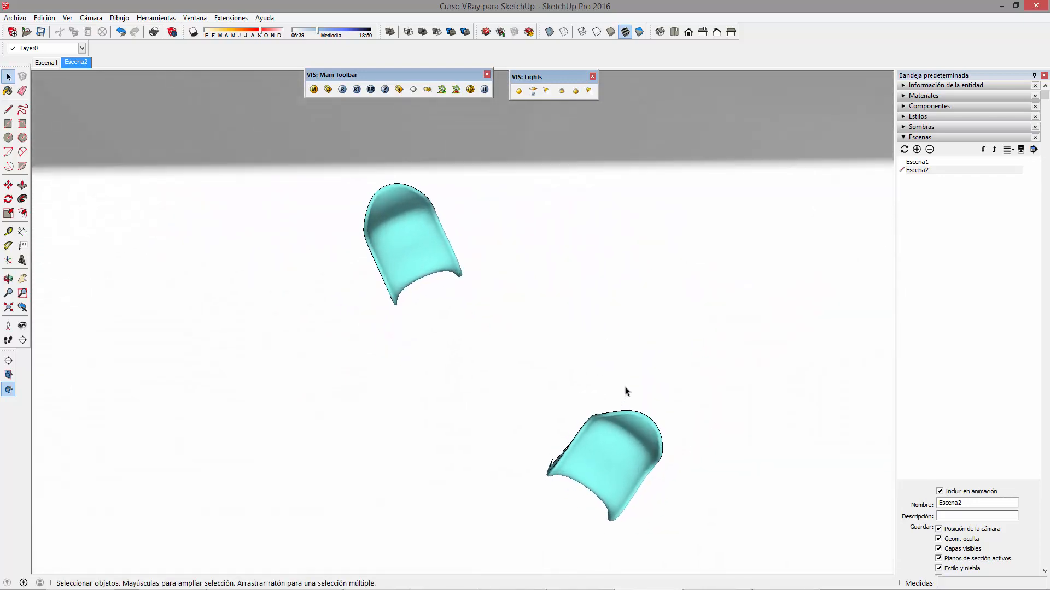
left_click(917, 150)
Add a fourth scene with a close, low view of both chairs standing side by side
middle_click_drag(411, 396, 382, 356)
scroll(448, 331, "up", 3)
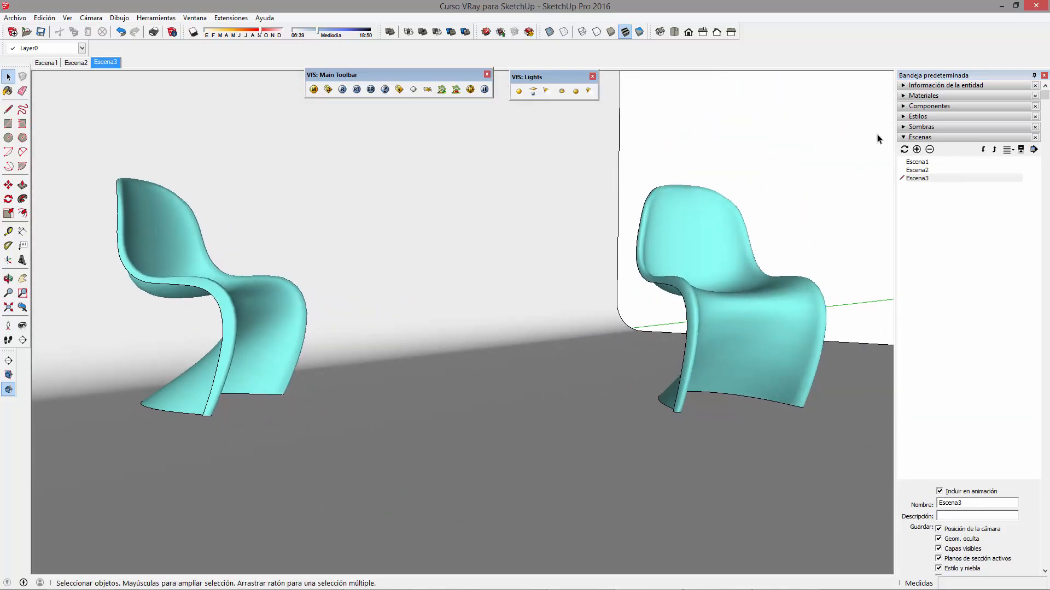
left_click(917, 149)
Add a fifth scene with one chair cropped large in the foreground and the other chair fully in view behind it
middle_click_drag(555, 299, 722, 267)
middle_click_drag(483, 276, 457, 309)
scroll(417, 270, "down", 3)
middle_click_drag(417, 270, 814, 204)
scroll(392, 311, "down", 2)
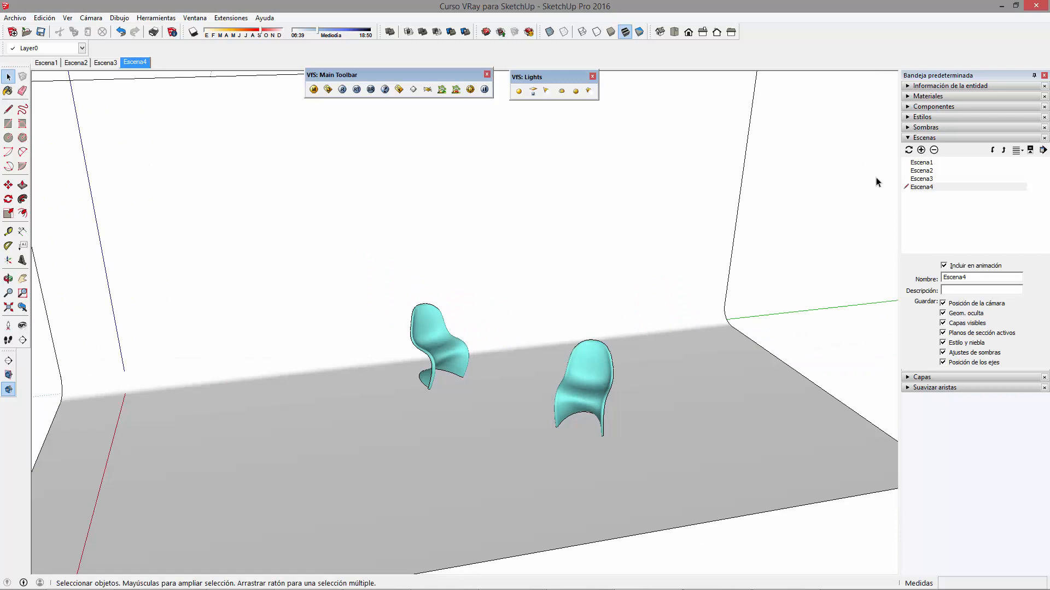
middle_click_drag(921, 231, 921, 151)
middle_click_drag(834, 213, 497, 347)
scroll(486, 384, "up", 5)
middle_click_drag(486, 384, 422, 274)
scroll(497, 374, "up", 3)
middle_click_drag(497, 374, 572, 376, "shift")
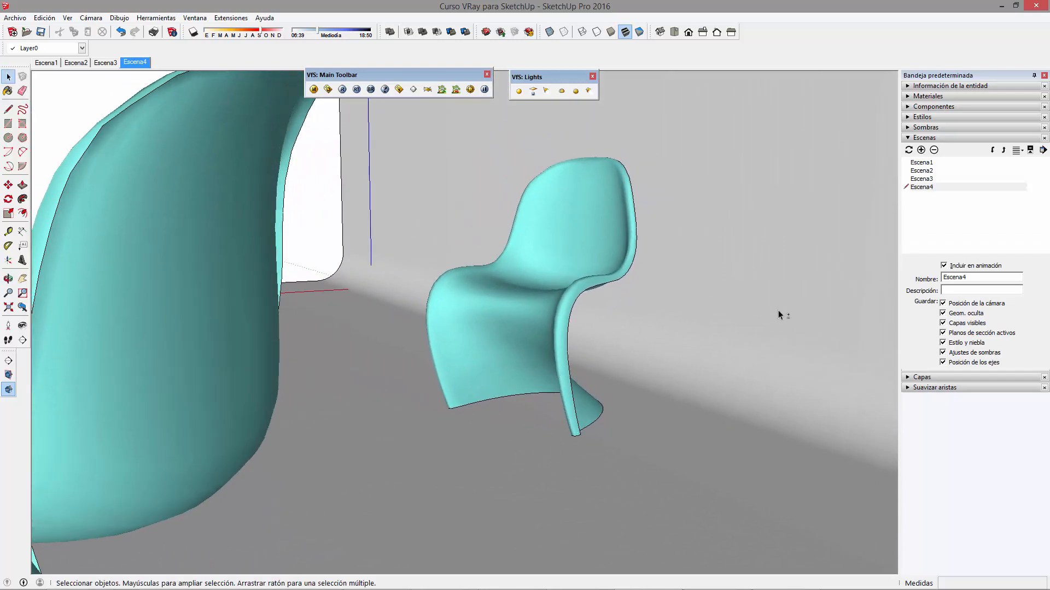
left_click(922, 150)
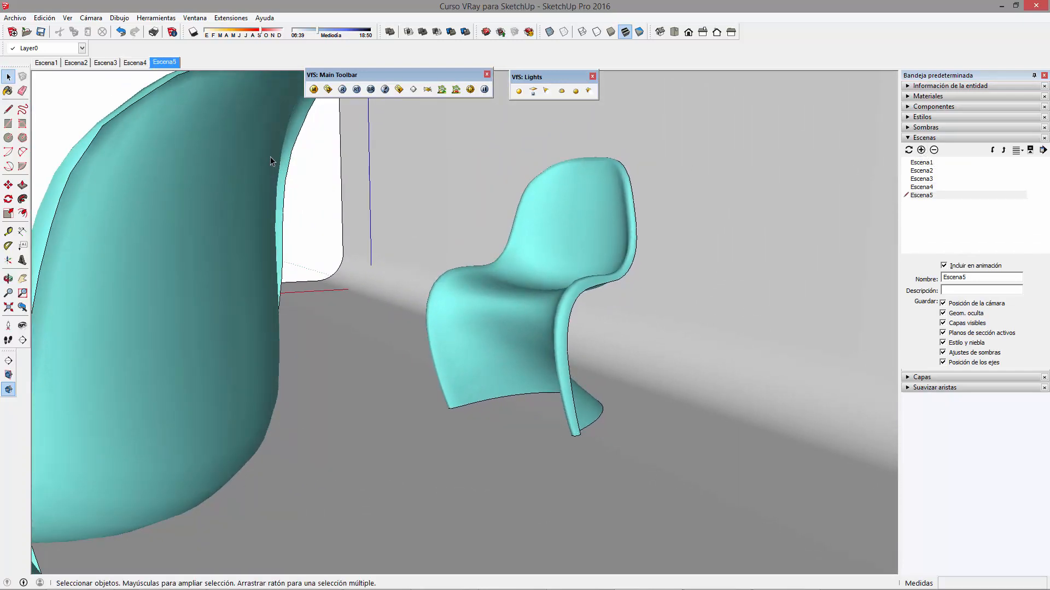
Go through scenes Escena1 to Escena5 to check their camera views and the animated transitions between them
left_click(46, 63)
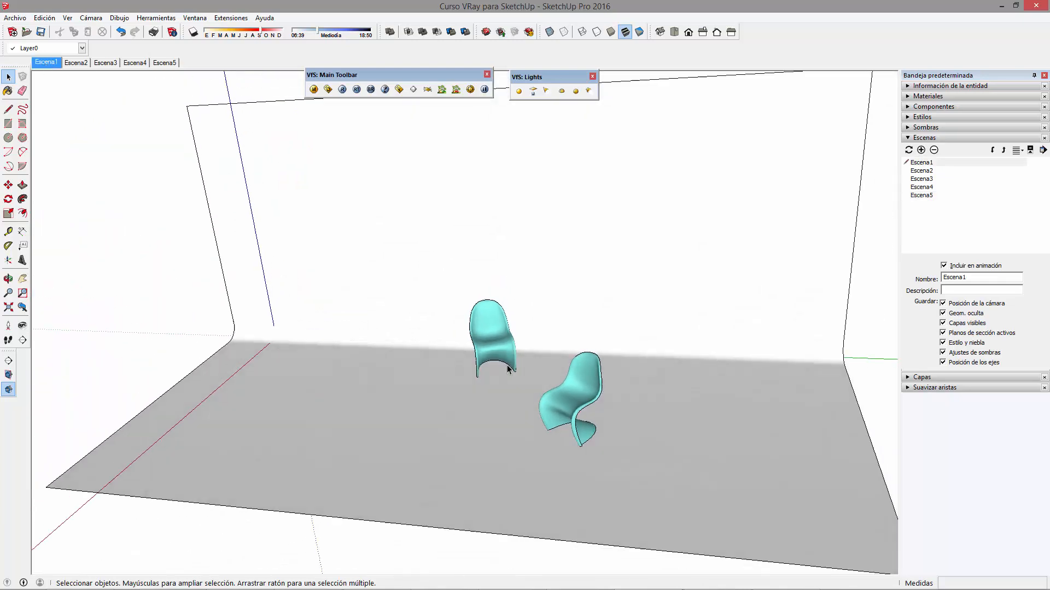
left_click(82, 63)
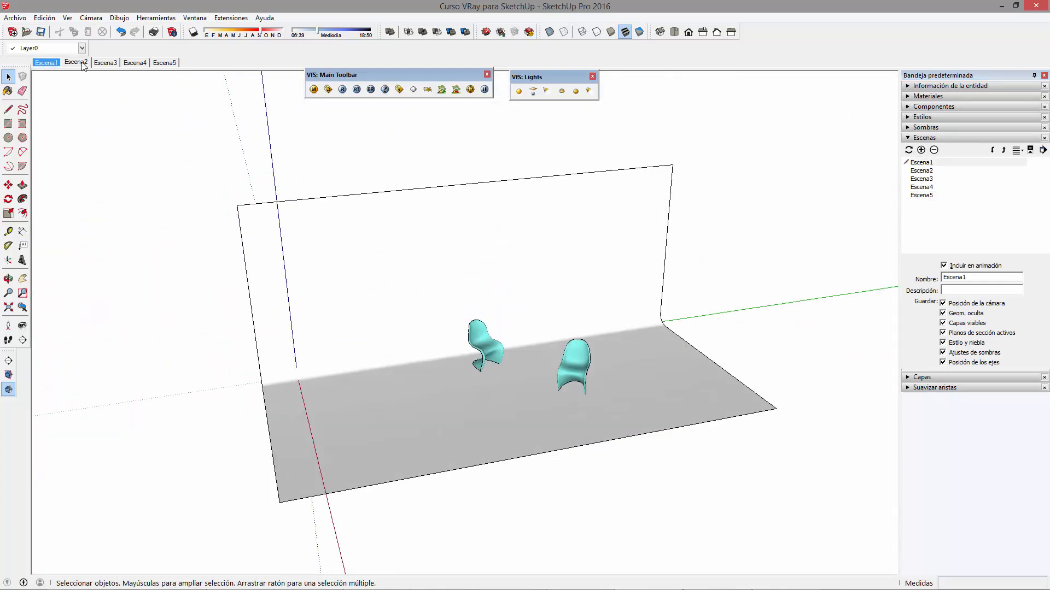
left_click(108, 64)
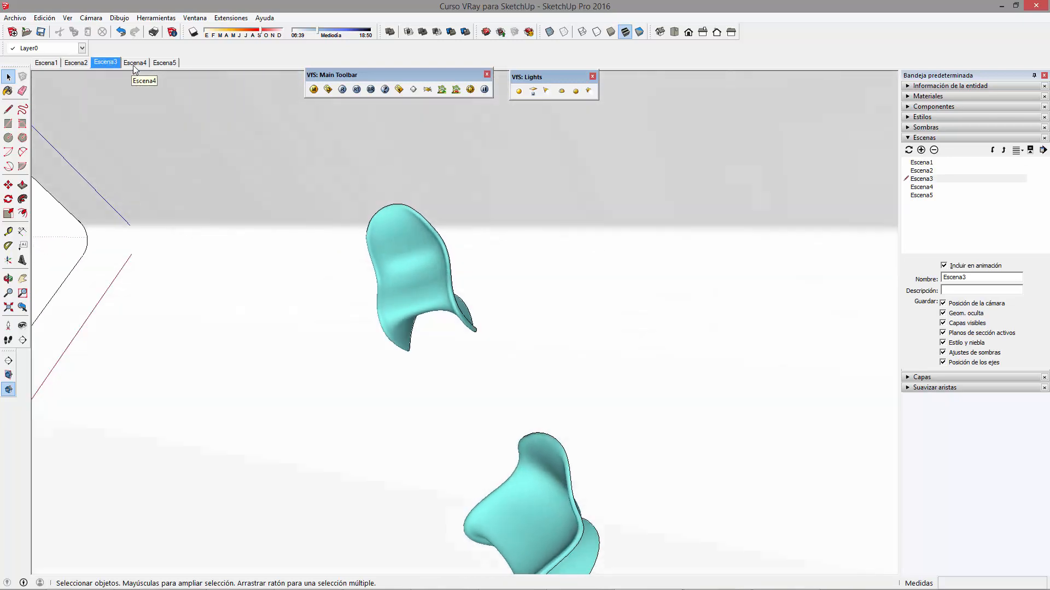
left_click(134, 64)
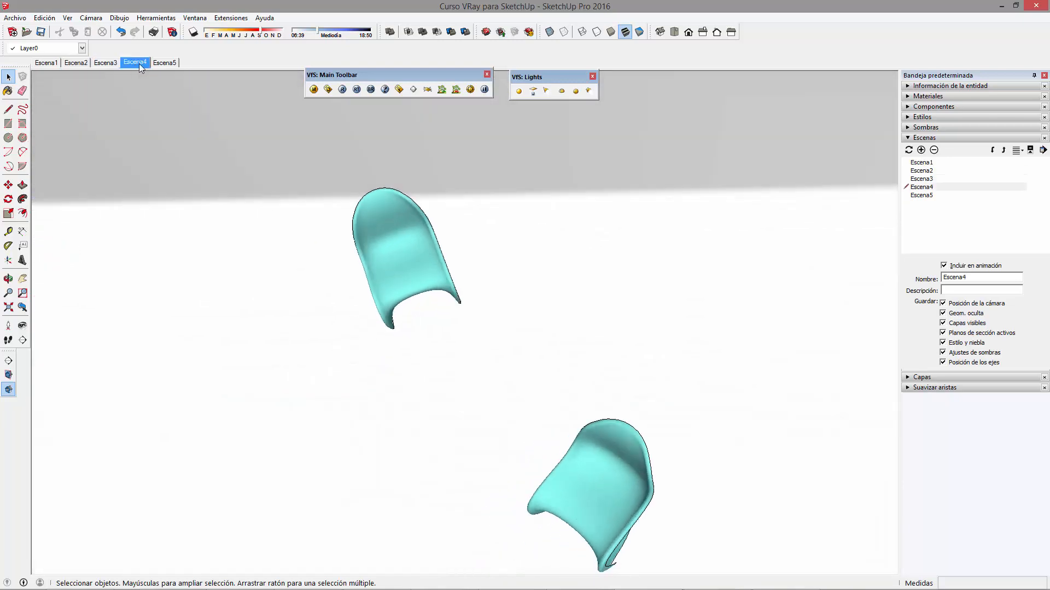
left_click(163, 62)
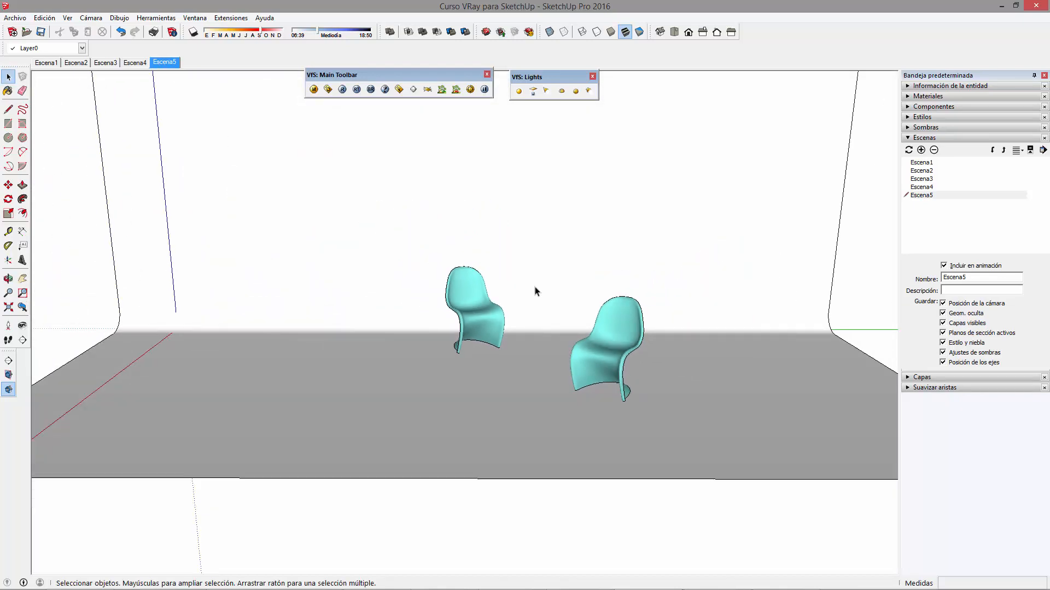
middle_click_drag(536, 291, 448, 365)
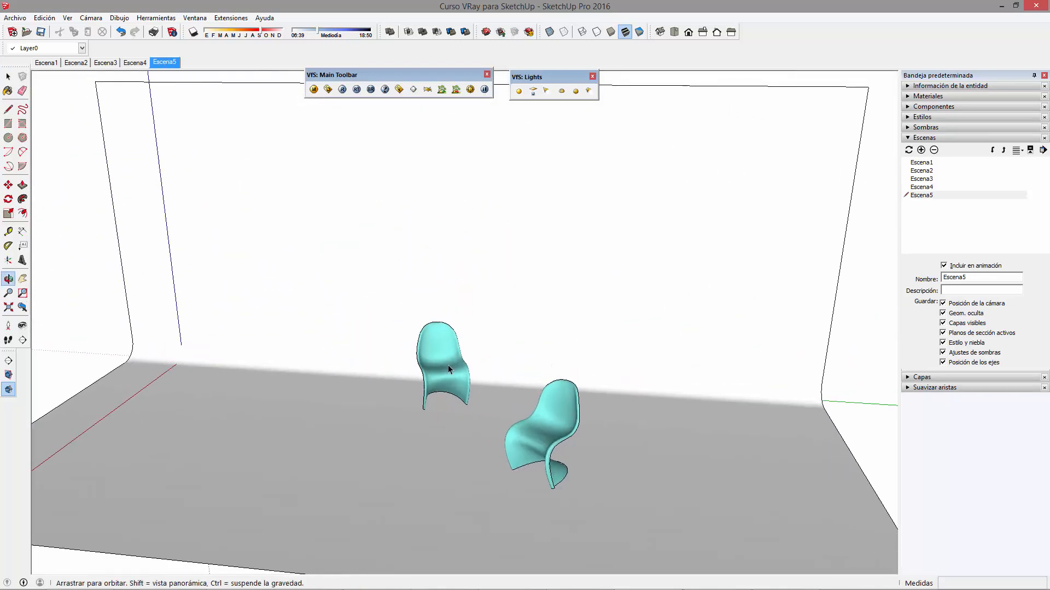
left_click(137, 64)
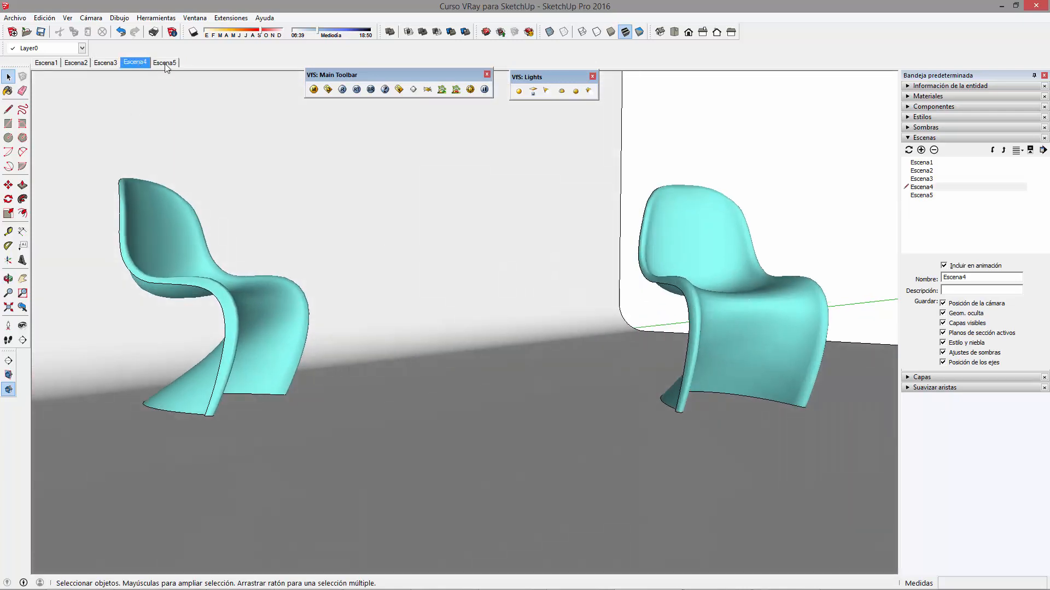
left_click(164, 63)
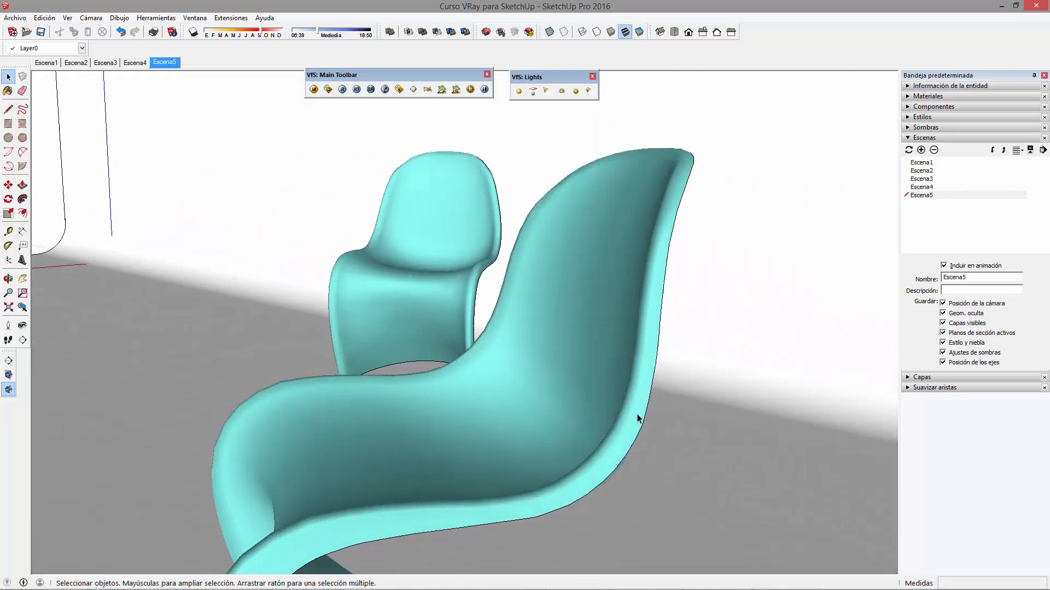
middle_click_drag(637, 414, 601, 340)
scroll(475, 342, "down", 5)
middle_click_drag(475, 341, 746, 378)
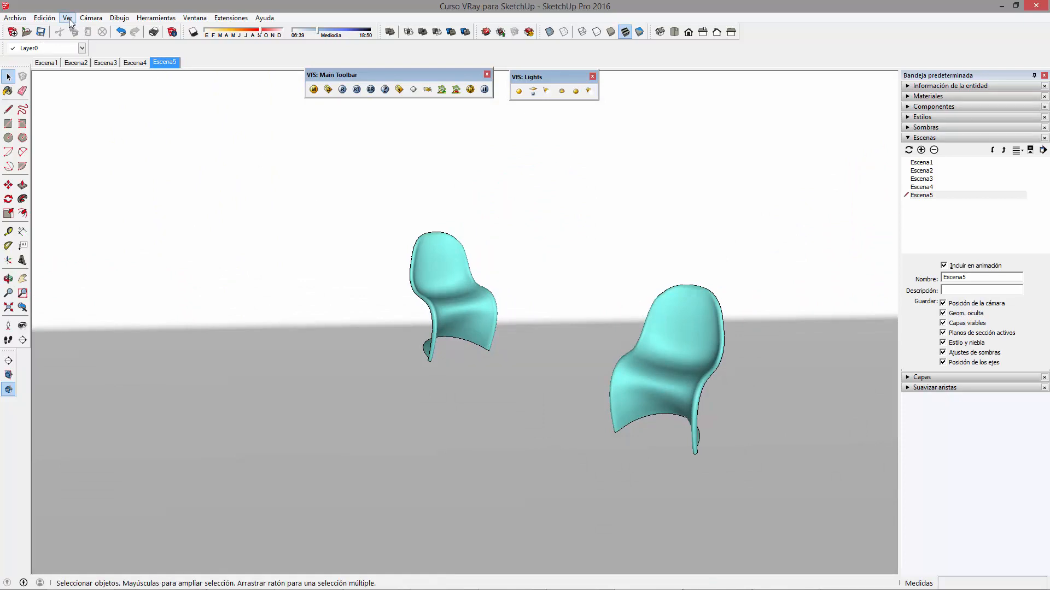
Set both the scene transition time and the scene delay to 0 seconds in the model's animation settings
left_click(194, 18)
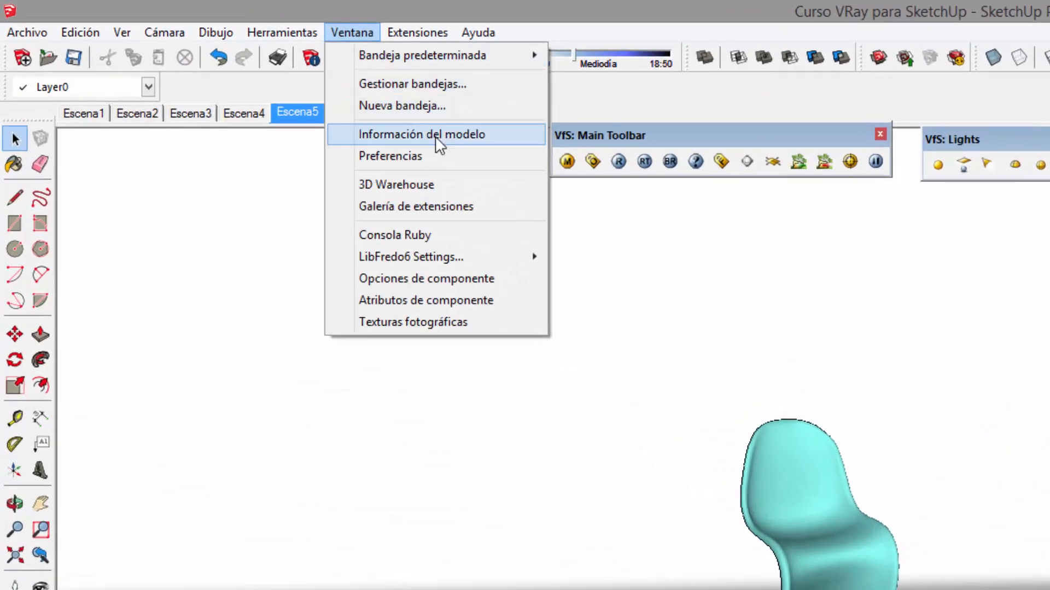
left_click(435, 137)
left_click_drag(327, 39, 589, 270)
left_click(277, 308)
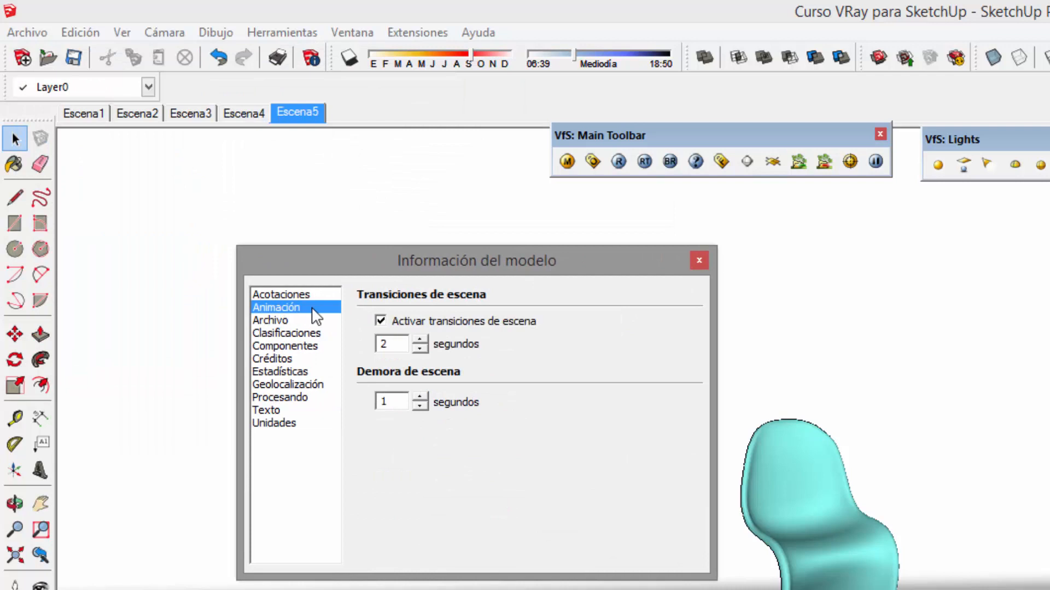
left_click_drag(398, 344, 376, 350)
type("0")
left_click_drag(405, 402, 375, 401)
left_click(346, 132)
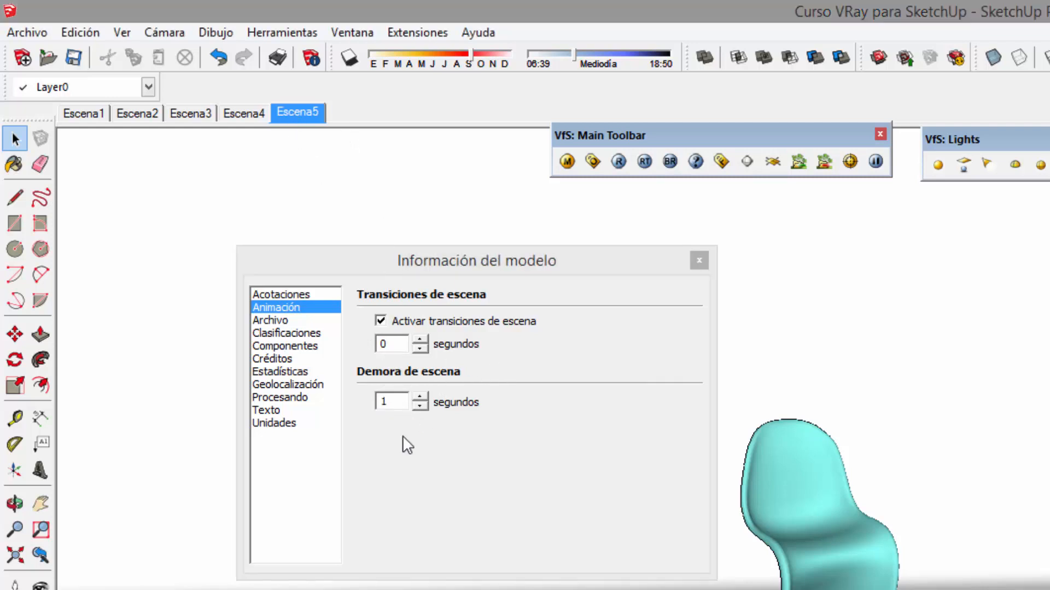
left_click(385, 401)
left_click_drag(385, 401, 361, 407)
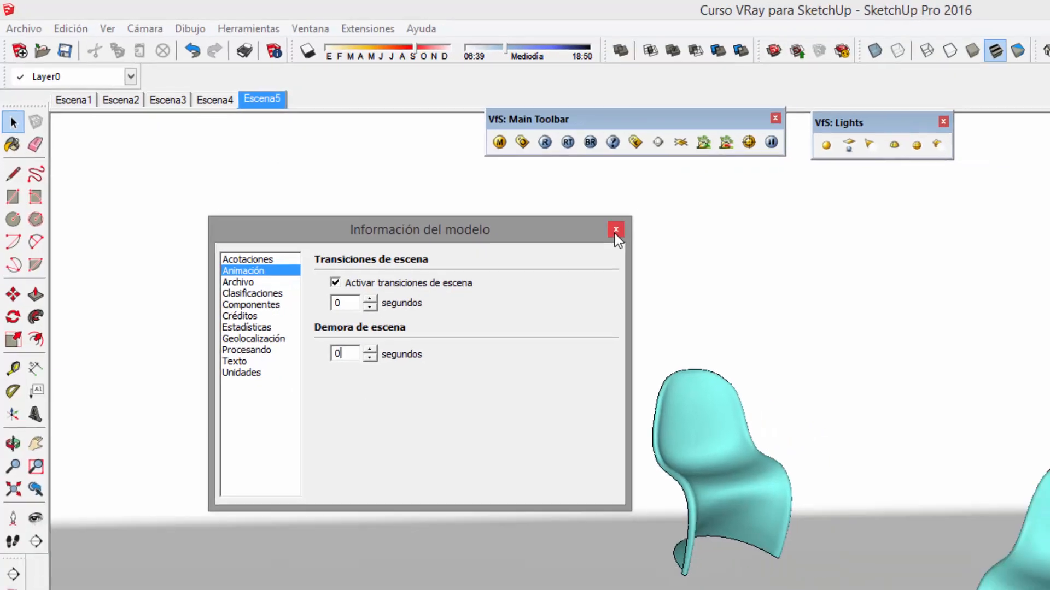
left_click(699, 261)
Switch back and forth through the five scenes to check how they change with the new animation timing
left_click(249, 113)
left_click(157, 65)
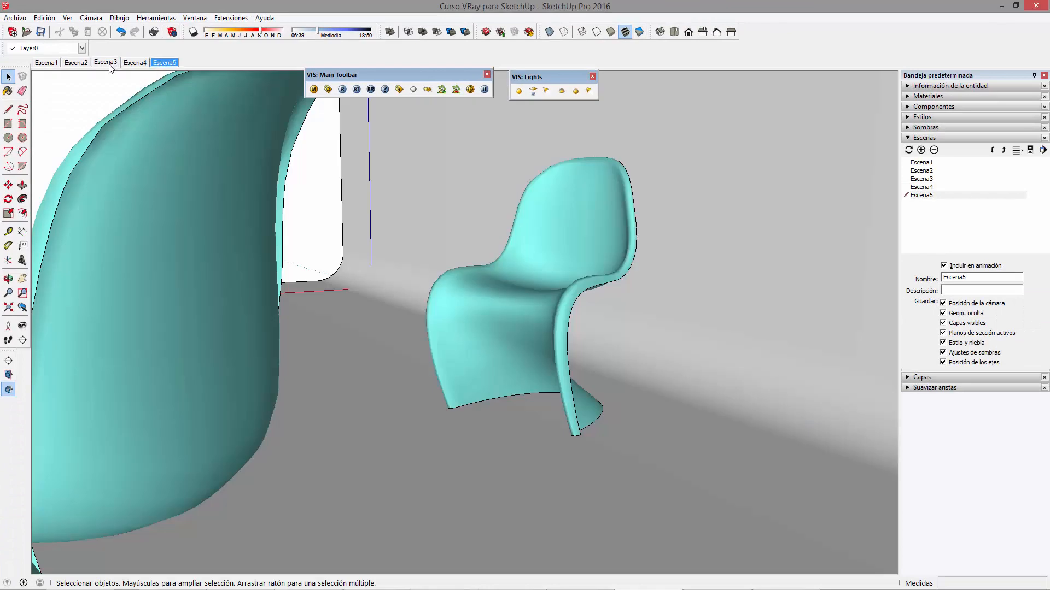
left_click(107, 63)
left_click(75, 64)
left_click(54, 62)
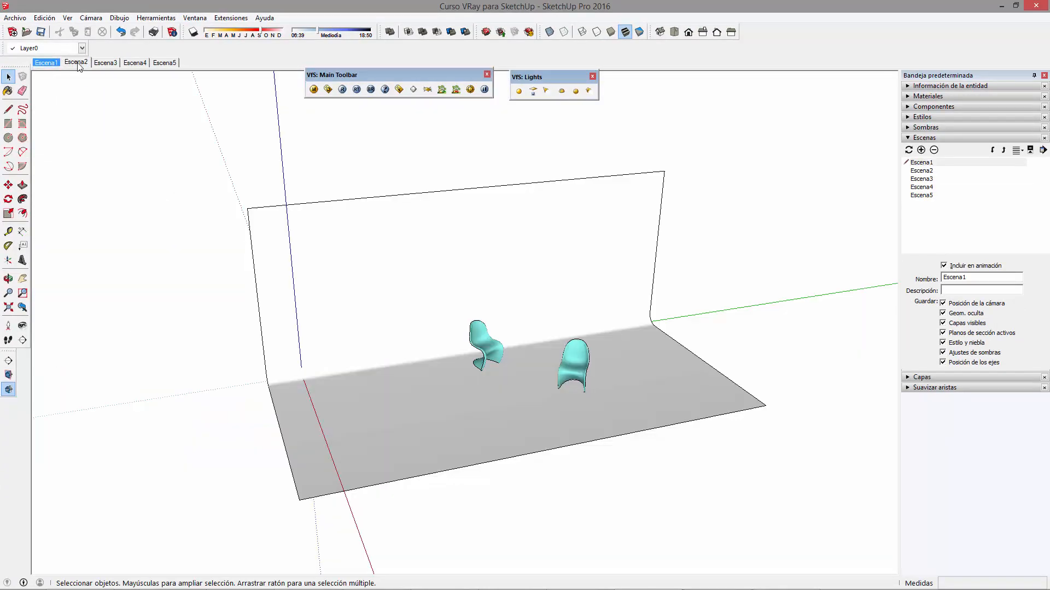
left_click(76, 63)
left_click(106, 63)
left_click(135, 63)
left_click(164, 62)
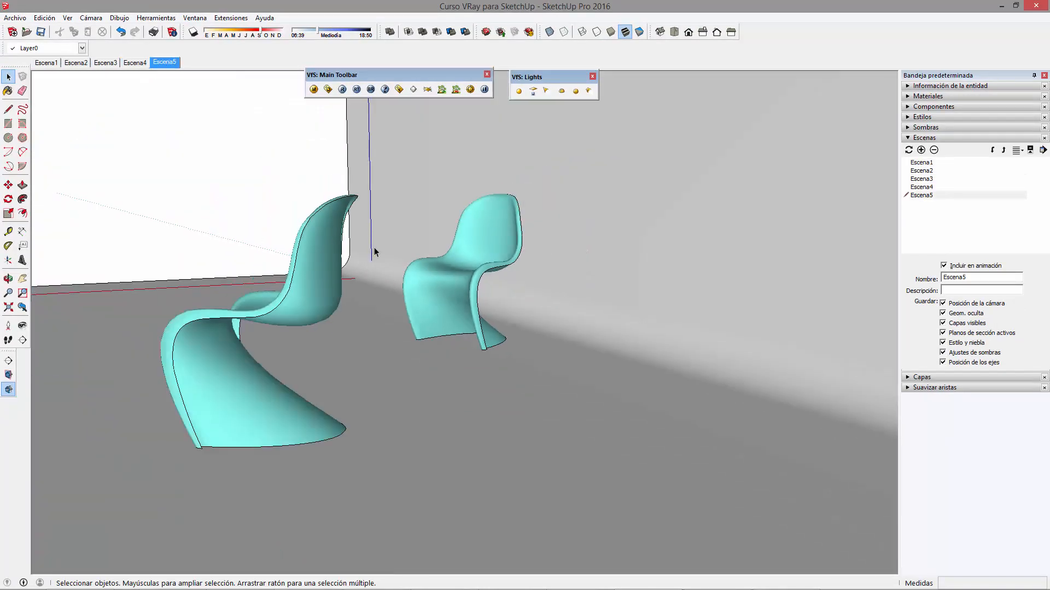
Recall Escena1 through Escena5 once more in order to review each saved camera view
scroll(374, 247, "down", 3)
middle_click_drag(276, 272, 612, 339)
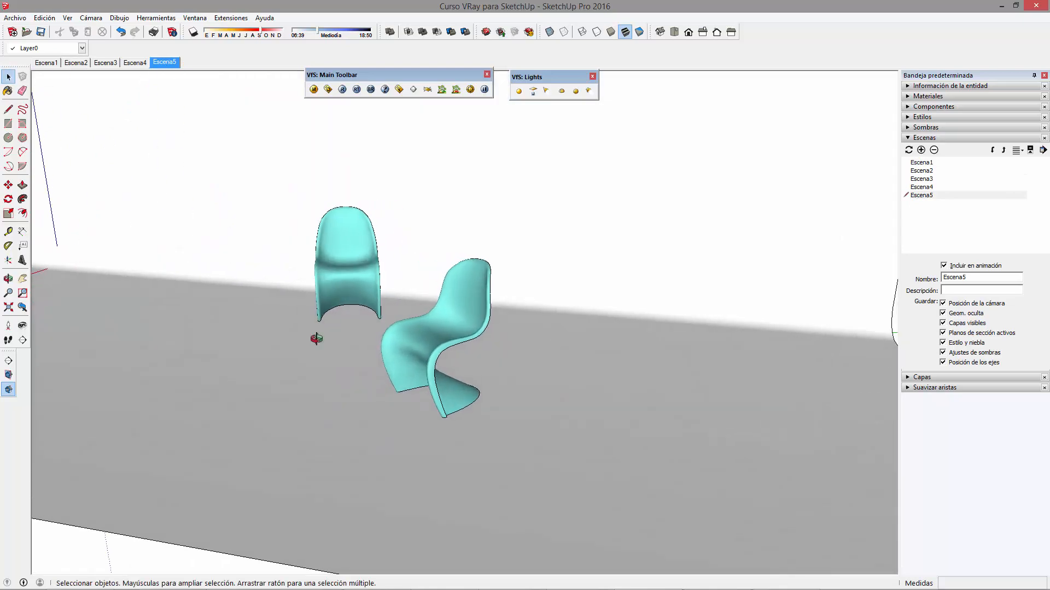
middle_click_drag(312, 338, 498, 387)
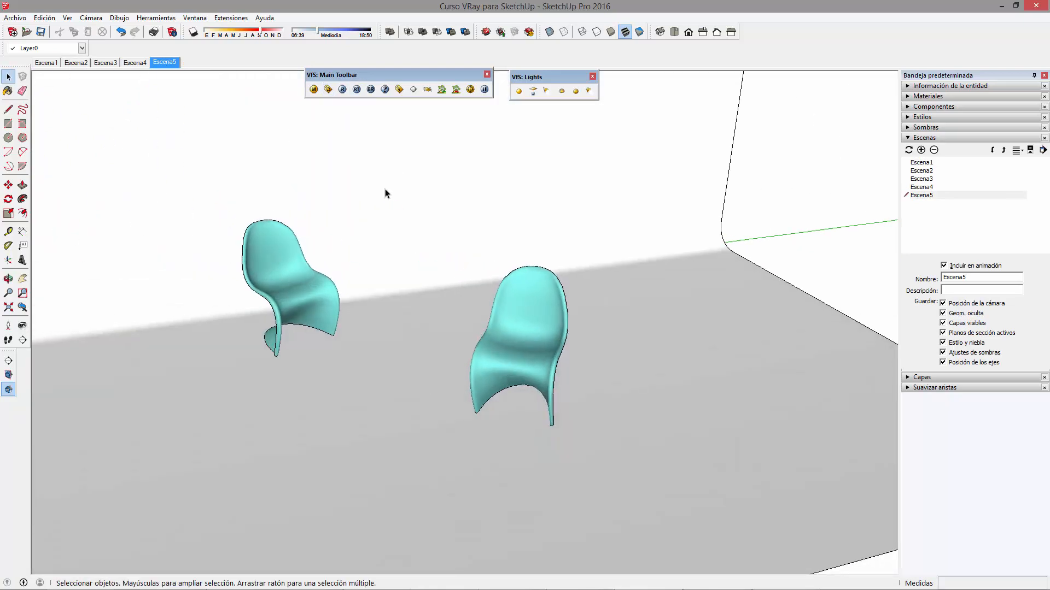
left_click(53, 62)
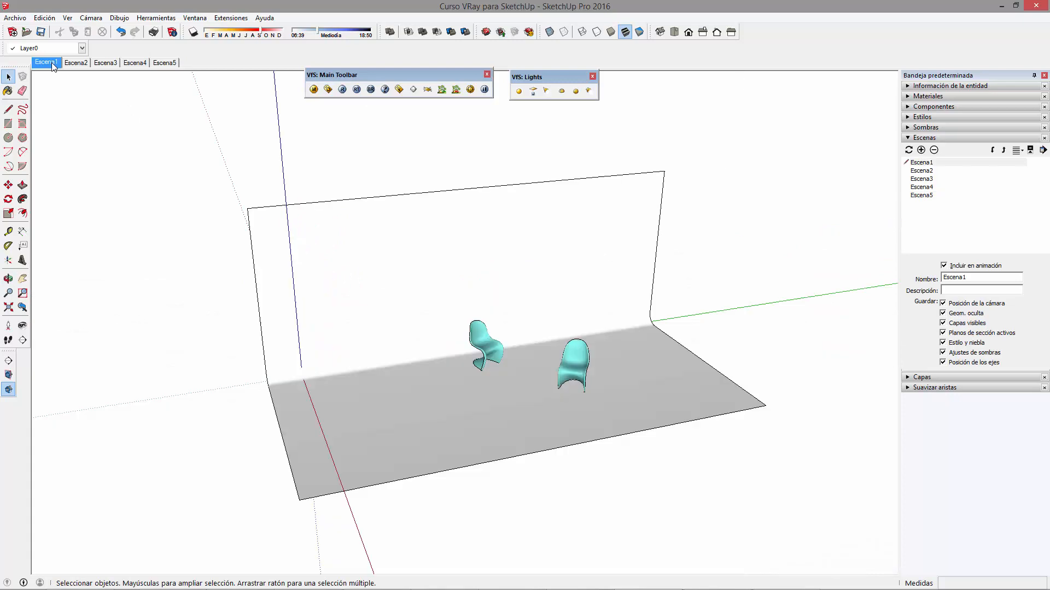
left_click(83, 64)
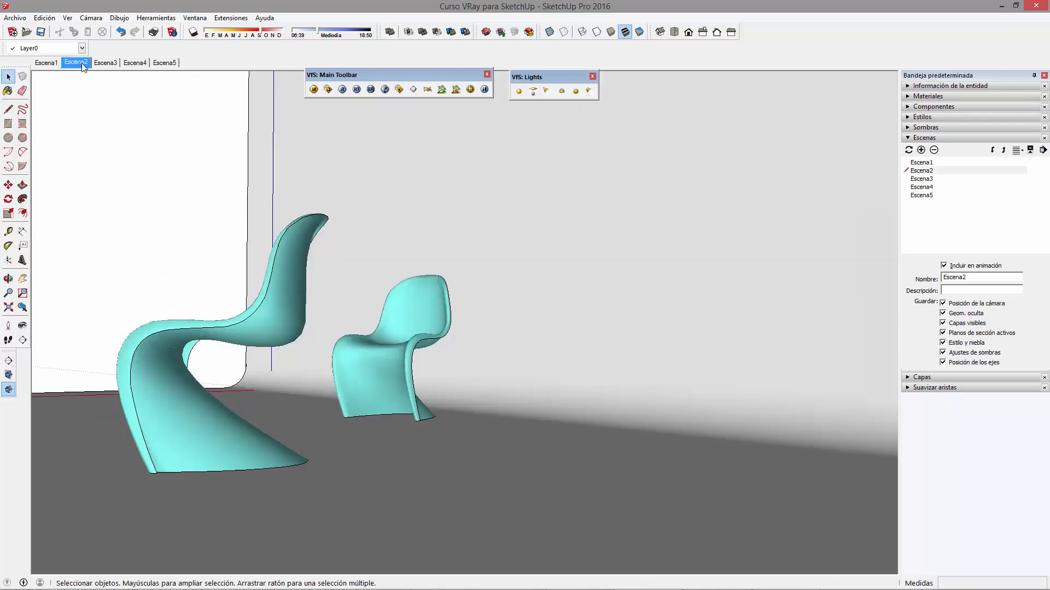
left_click(105, 62)
left_click(142, 63)
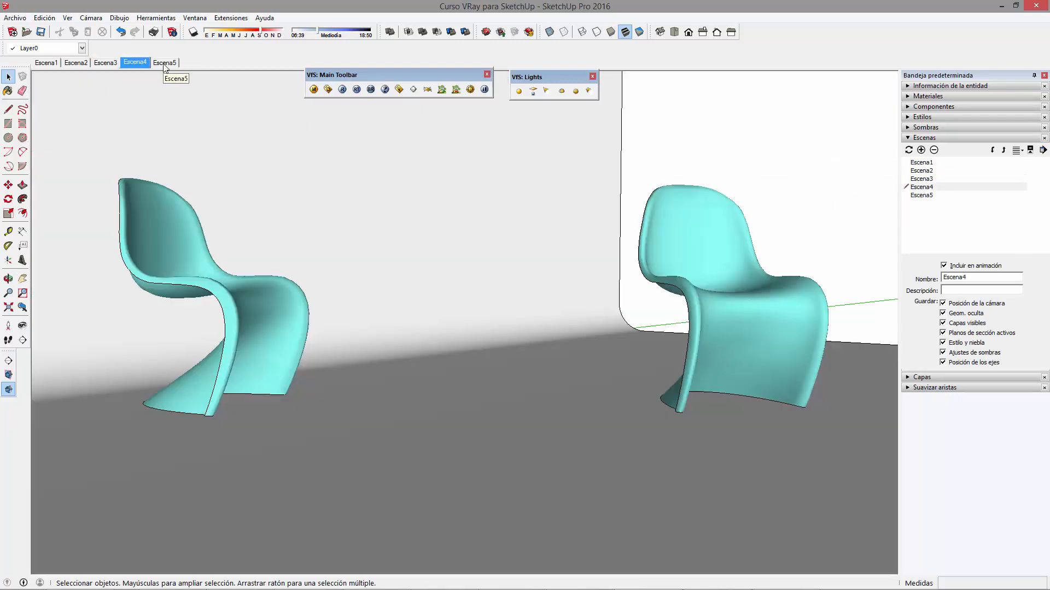
left_click(165, 62)
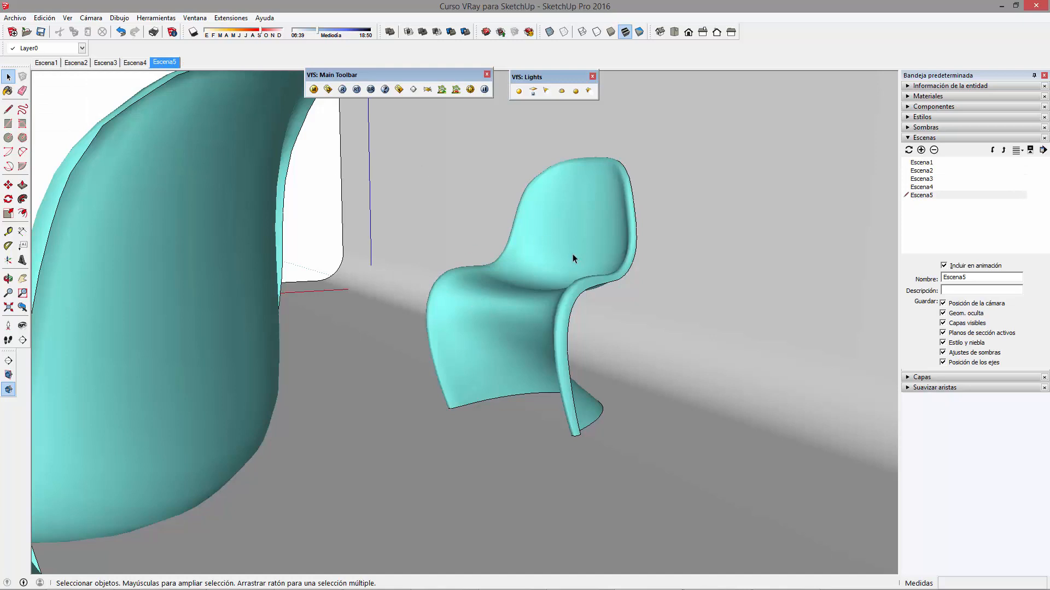
middle_click_drag(530, 283, 567, 351)
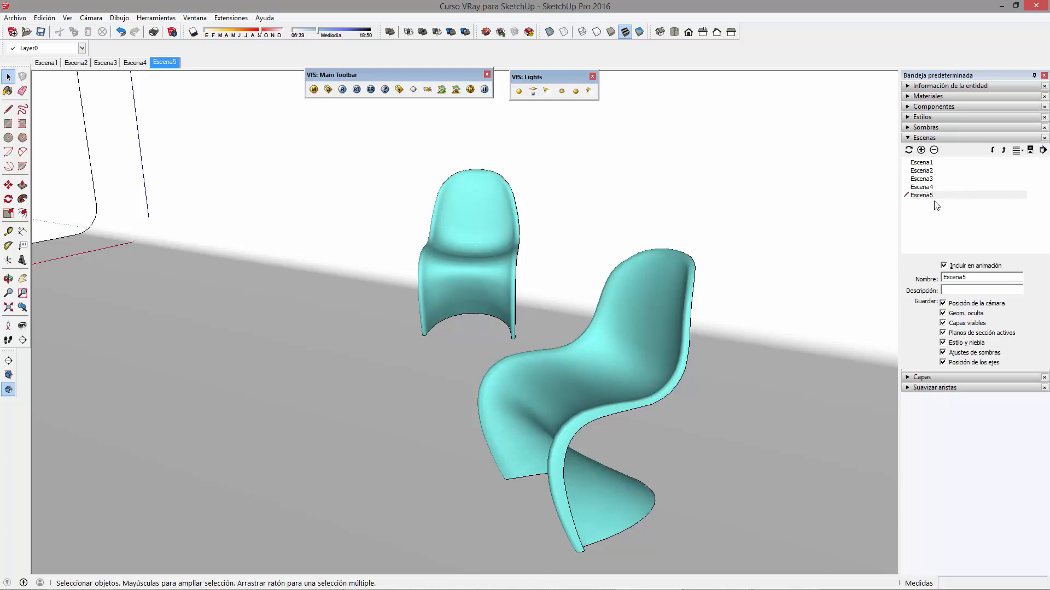
Rename scene Escena5 as "vista en primera persona 3"
left_click(978, 277)
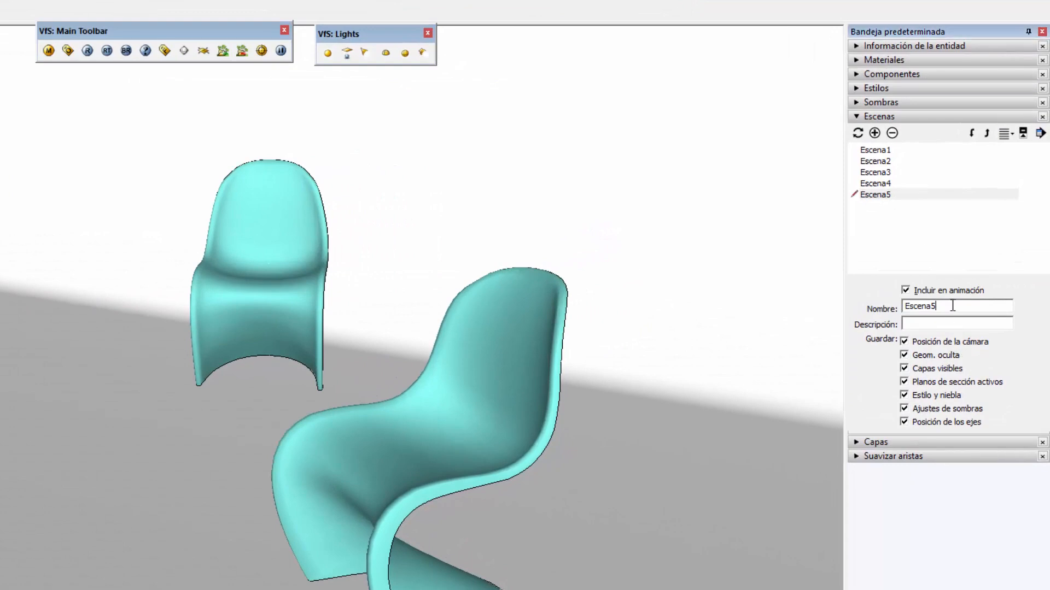
left_click_drag(952, 306, 898, 300)
type("vista ne")
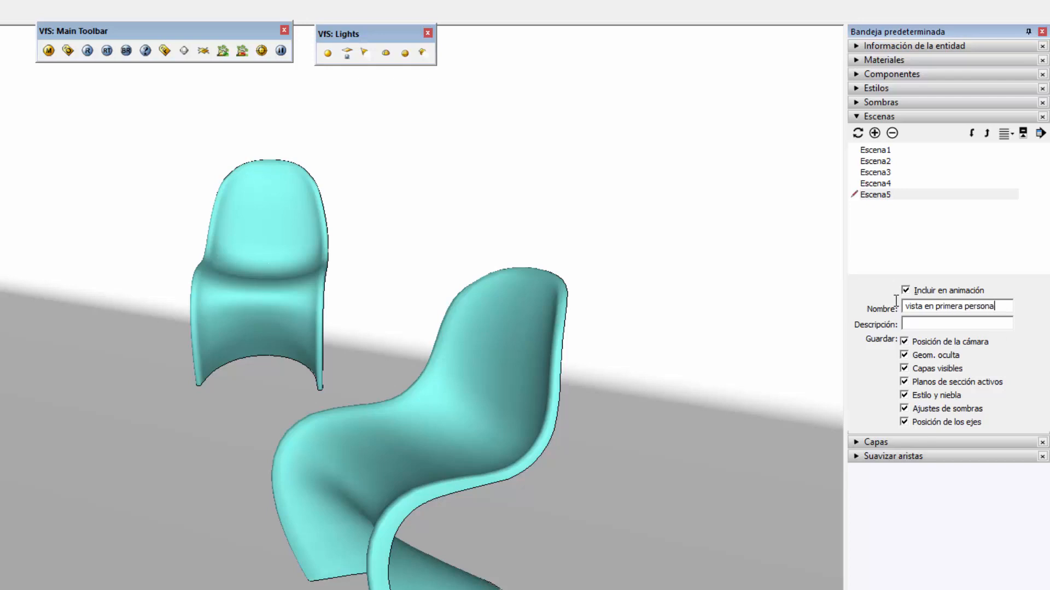
key("Return")
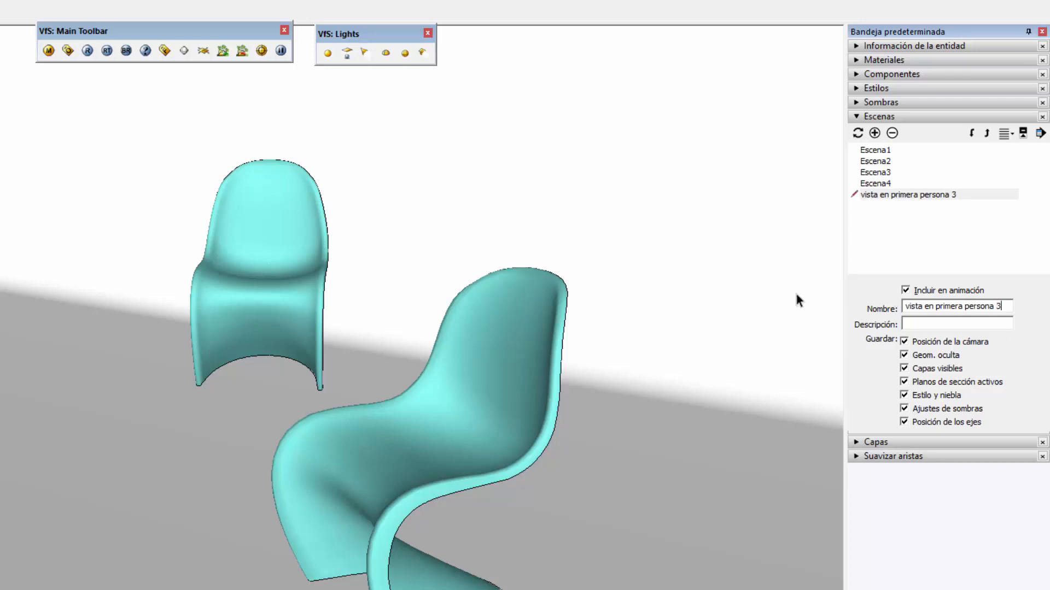
Recall the Escena1 camera view and rename that scene as "Axonometrica"
left_click(871, 151)
double_click(871, 150)
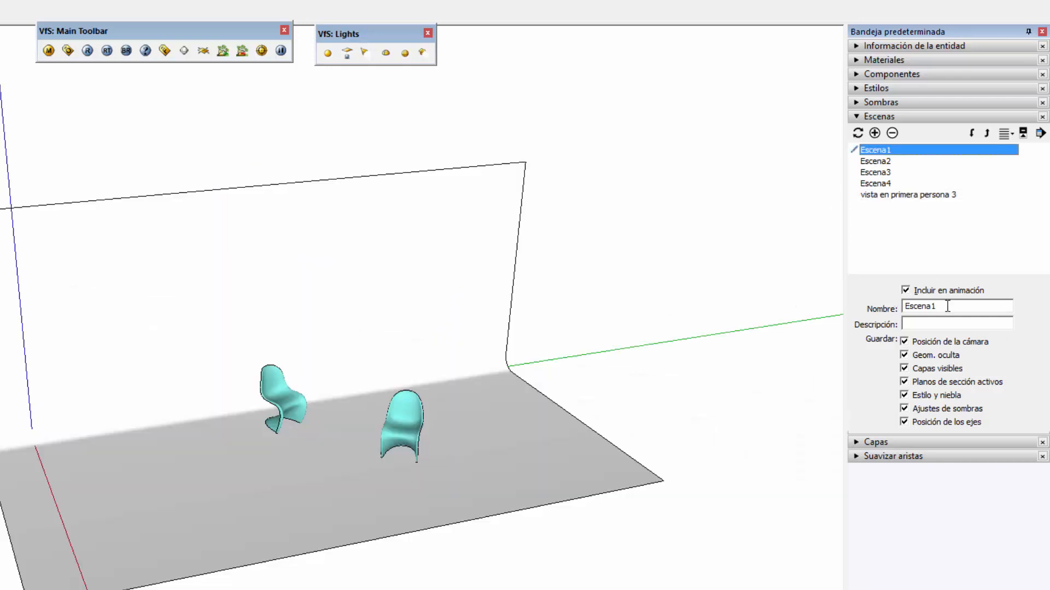
left_click_drag(947, 306, 847, 300)
type("Axo")
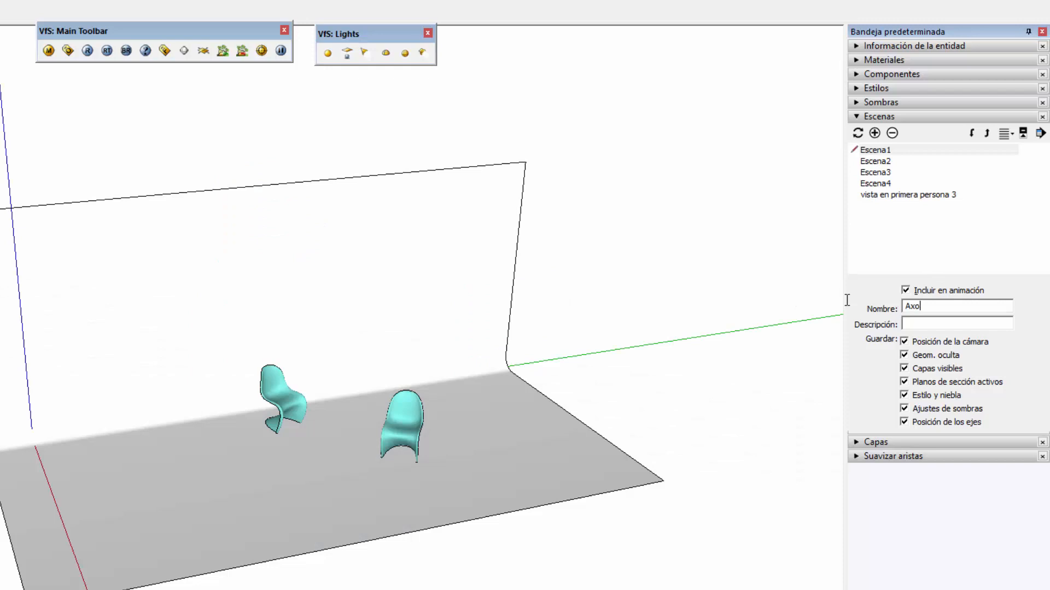
key("Return")
Move the floating V-Ray Main Toolbar and Lights toolbar slightly lower, clear of the scene tabs
middle_click_drag(491, 441, 344, 403)
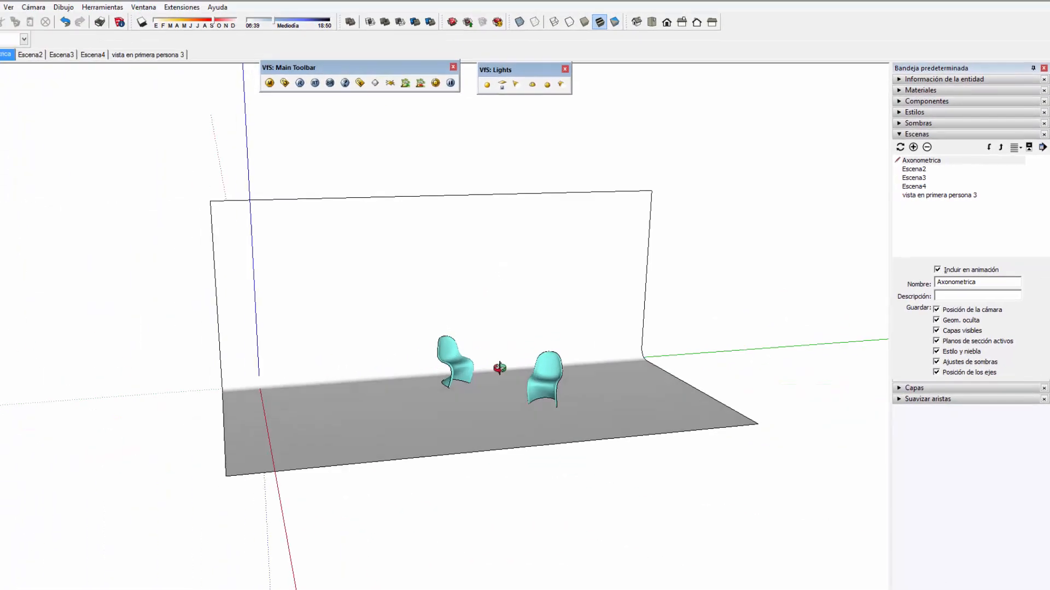
middle_click_drag(493, 358, 440, 335)
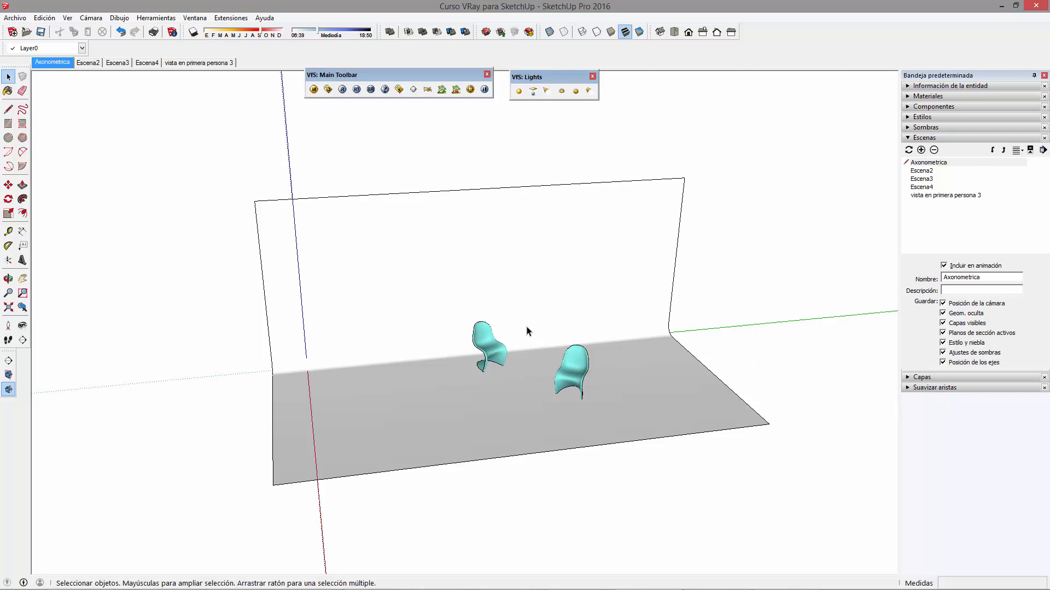
left_click_drag(337, 75, 333, 85)
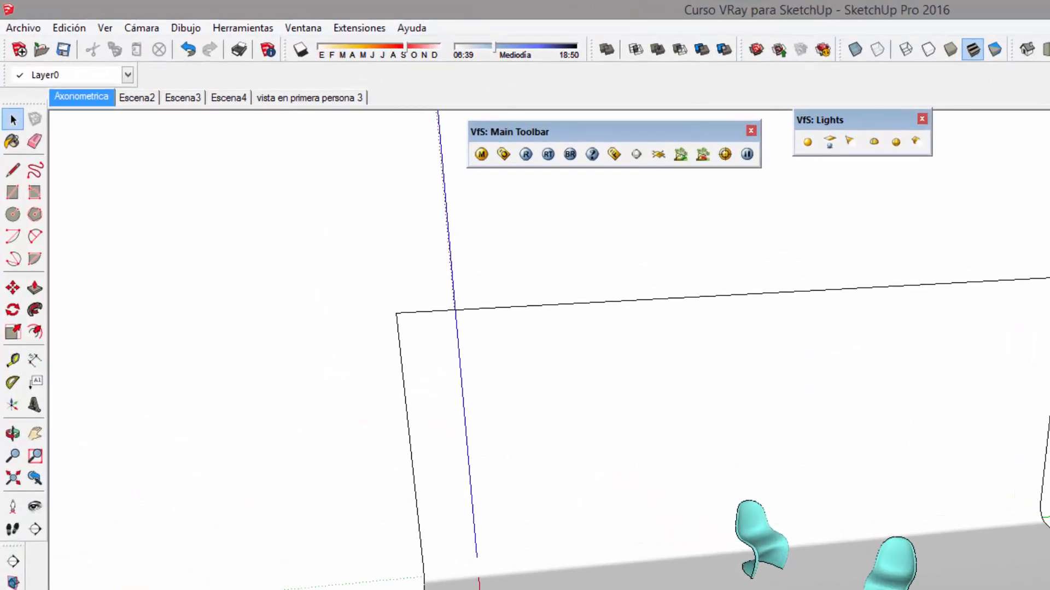
mouse_move(870, 121)
left_mouse_down()
mouse_move(857, 124)
mouse_move(862, 134)
left_mouse_up()
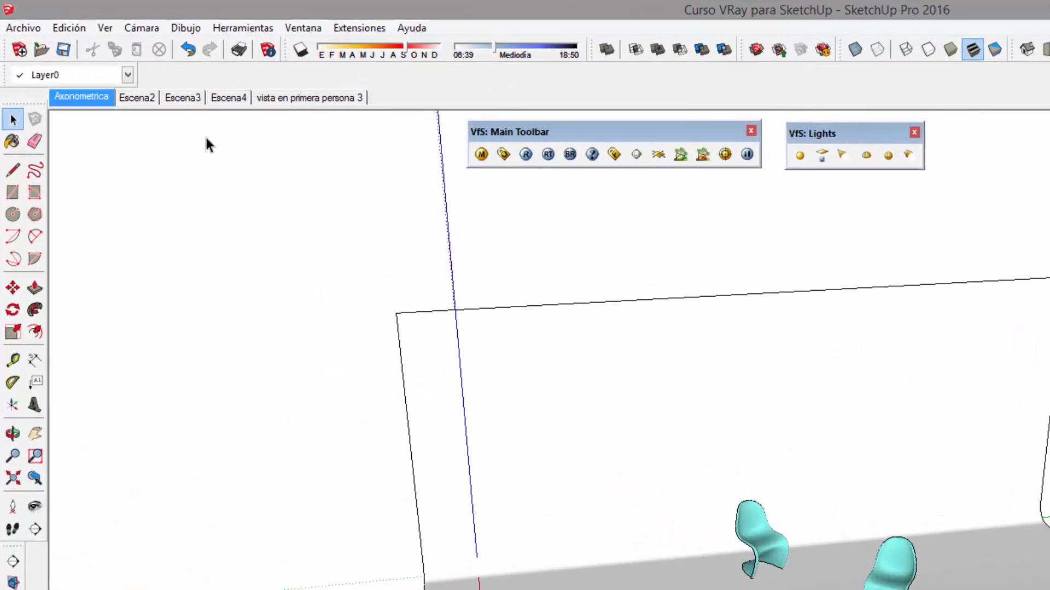
Go through scenes Escena2, Escena3 and Escena4 to check the chair views that will be rendered
middle_click_drag(837, 571, 848, 569)
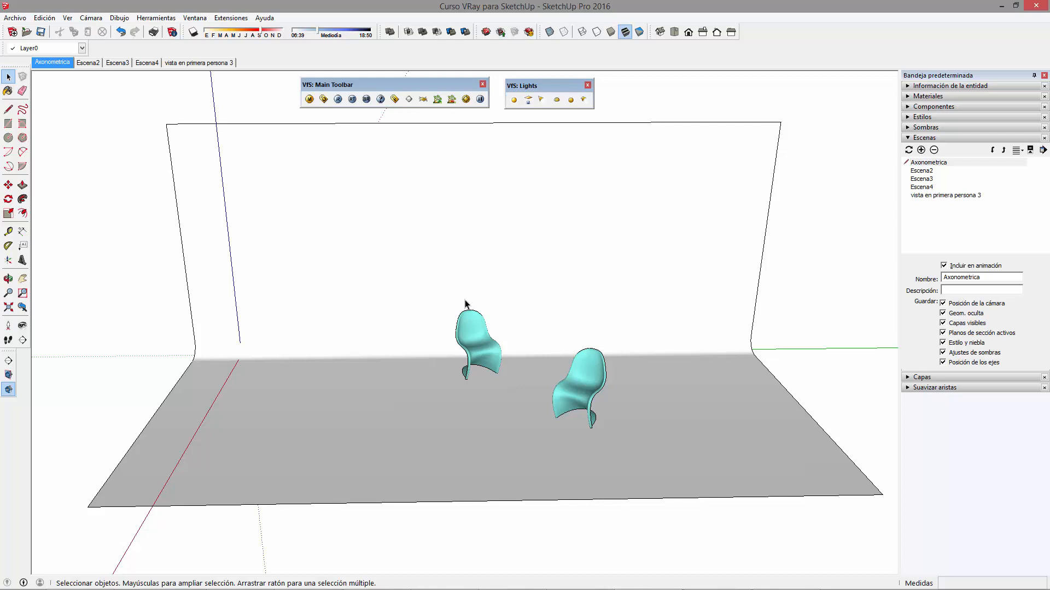
middle_click_drag(590, 343, 711, 327)
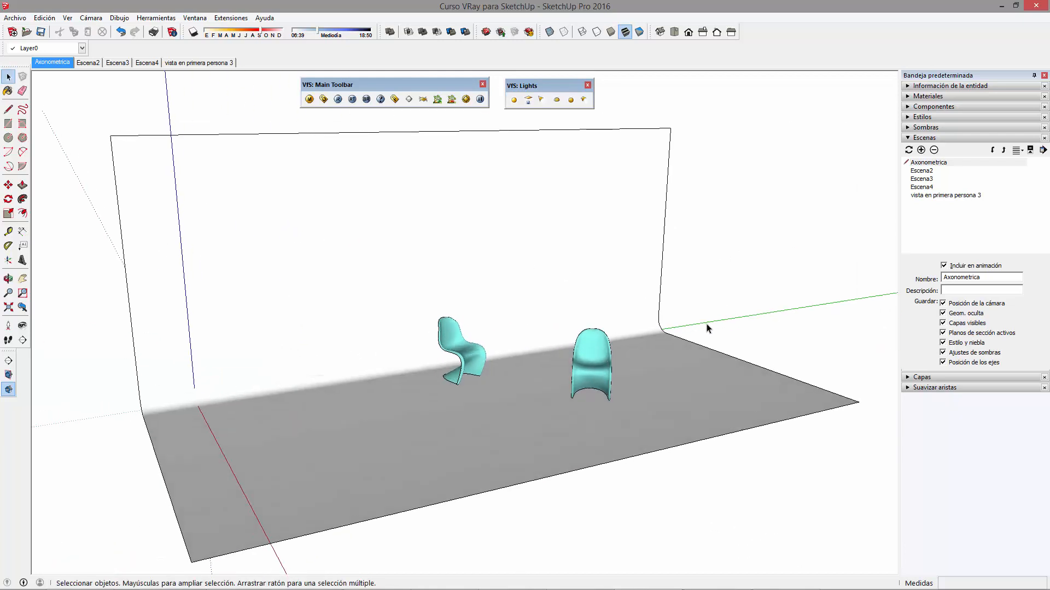
left_click(926, 171)
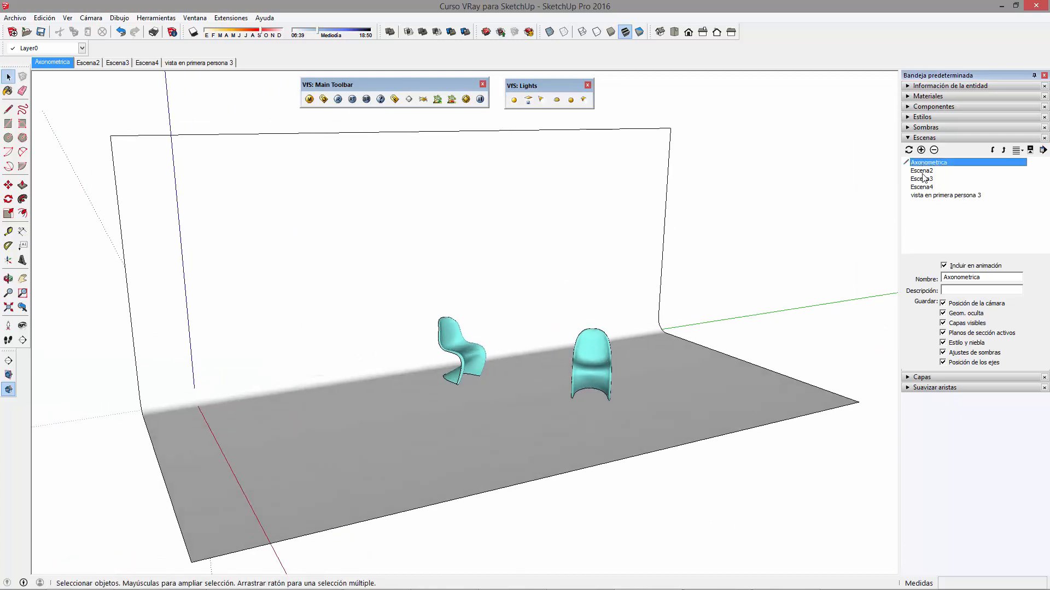
left_click(924, 178)
left_click(924, 186)
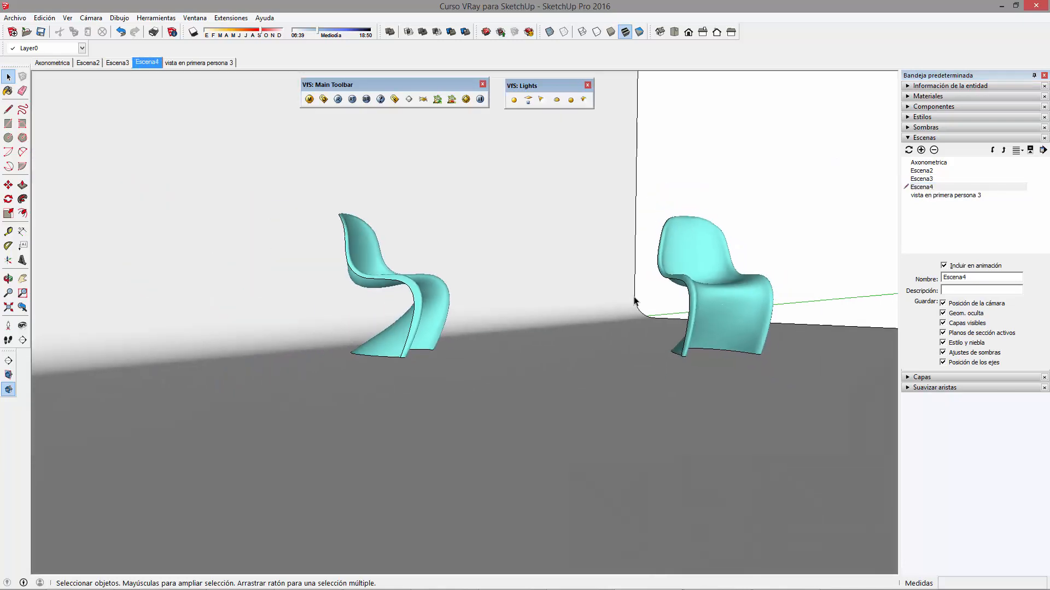
middle_click_drag(709, 298, 568, 345)
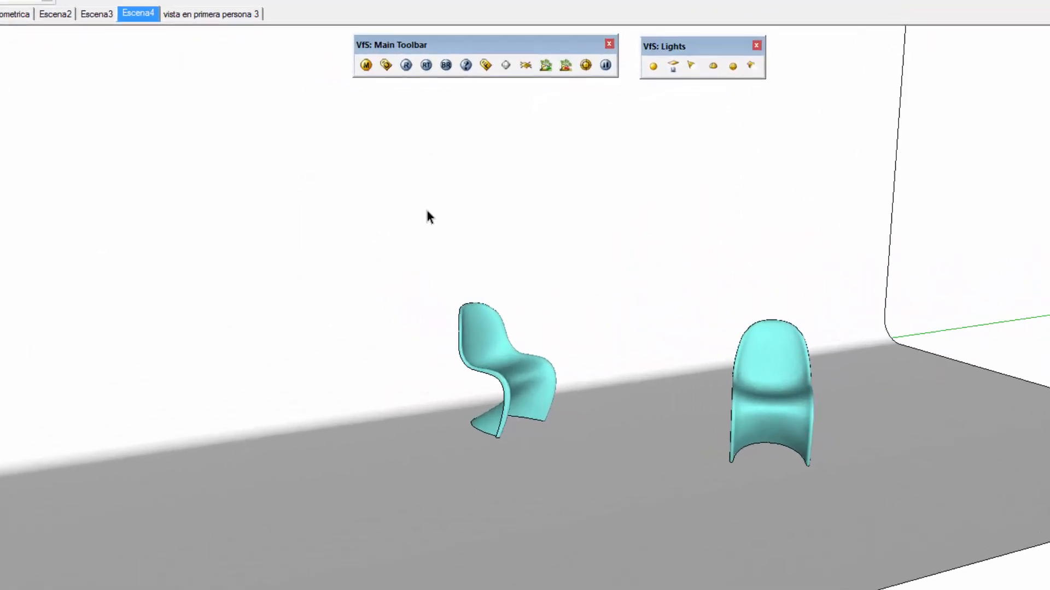
Open the output settings in the V-Ray option editor and set the render size to 800x600
left_click(386, 65)
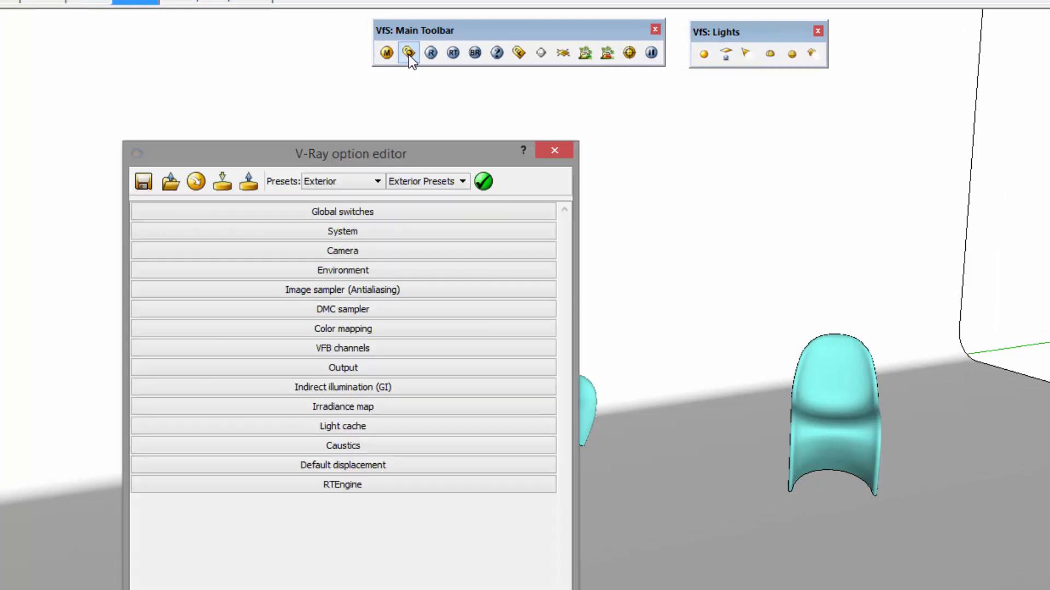
left_click_drag(375, 149, 257, 94)
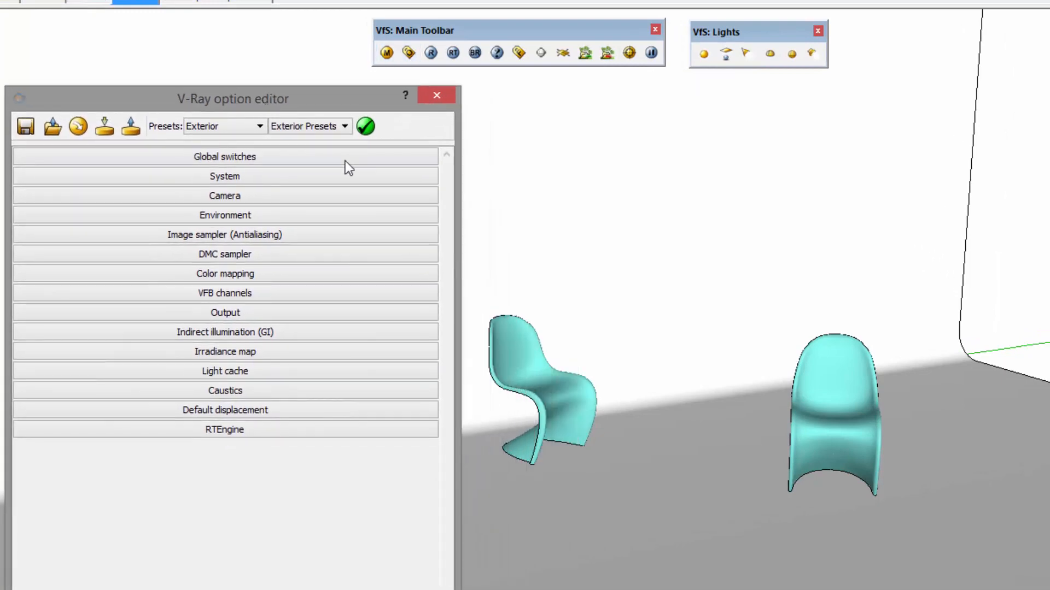
left_click(261, 312)
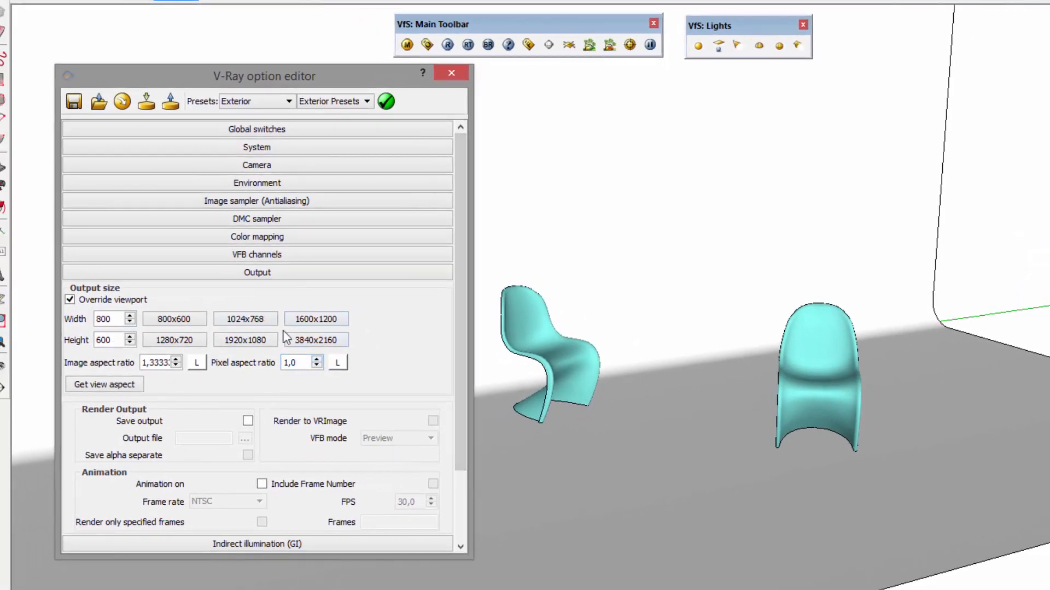
left_click(318, 322)
left_click(322, 342)
left_click(181, 319)
left_click(488, 44)
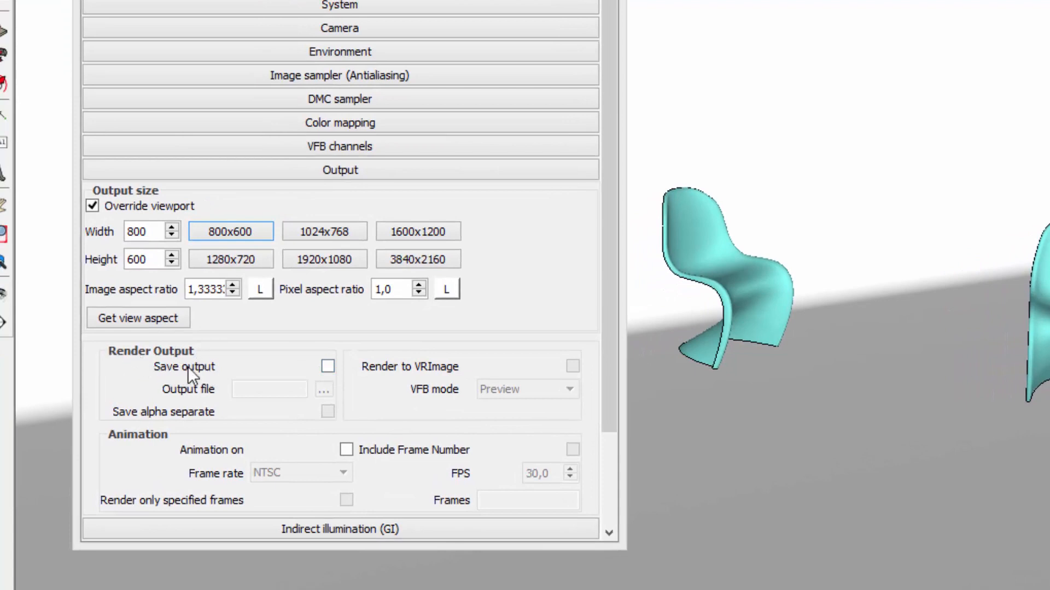
Enable saving of the render output and create a desktop folder named "Lote Renders" for the output file
left_click(328, 366)
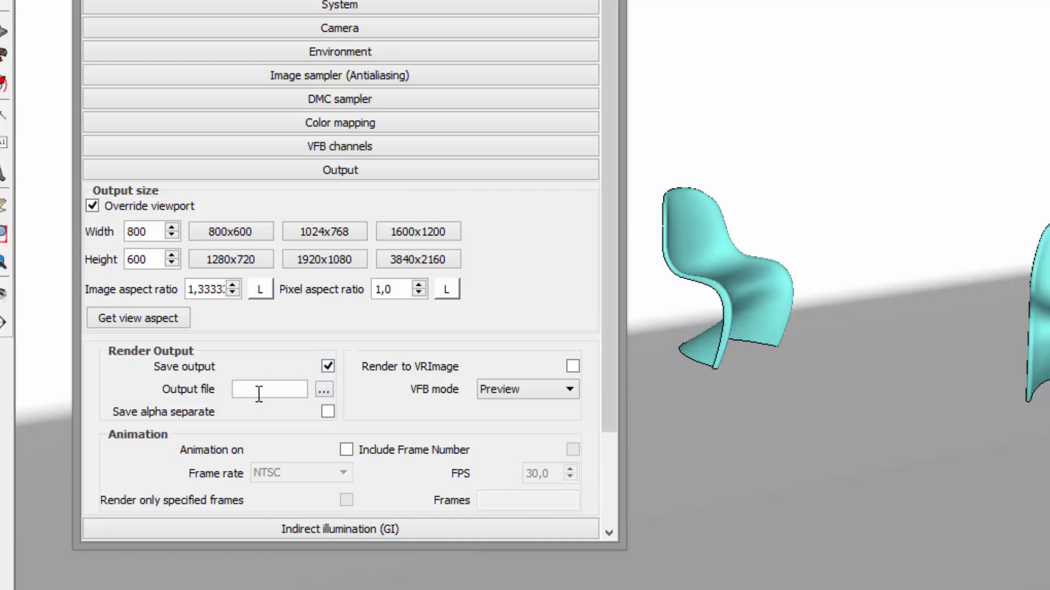
left_click(324, 390)
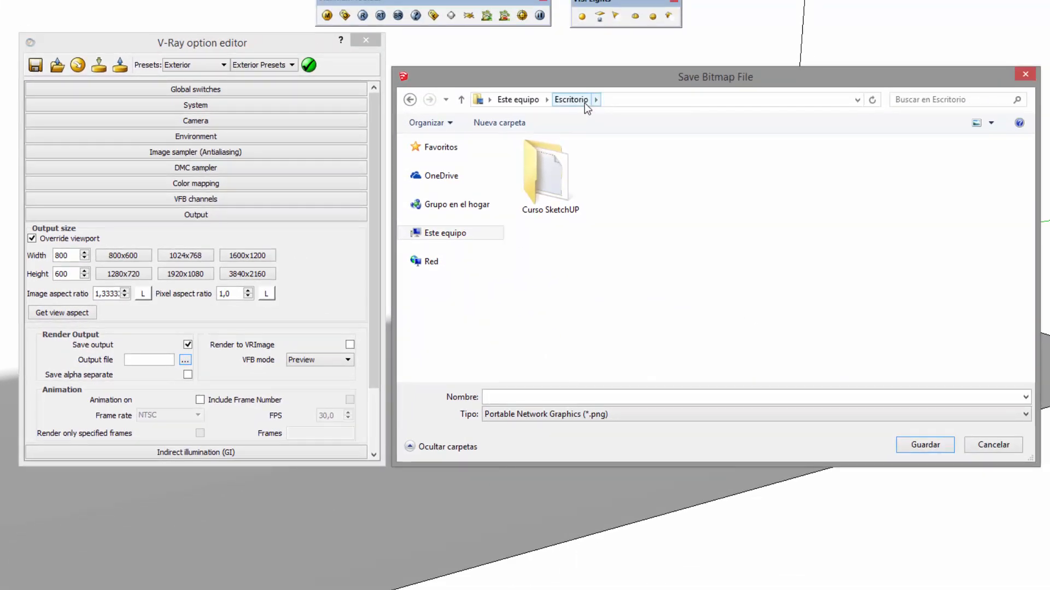
right_click(677, 206)
mouse_move(839, 367)
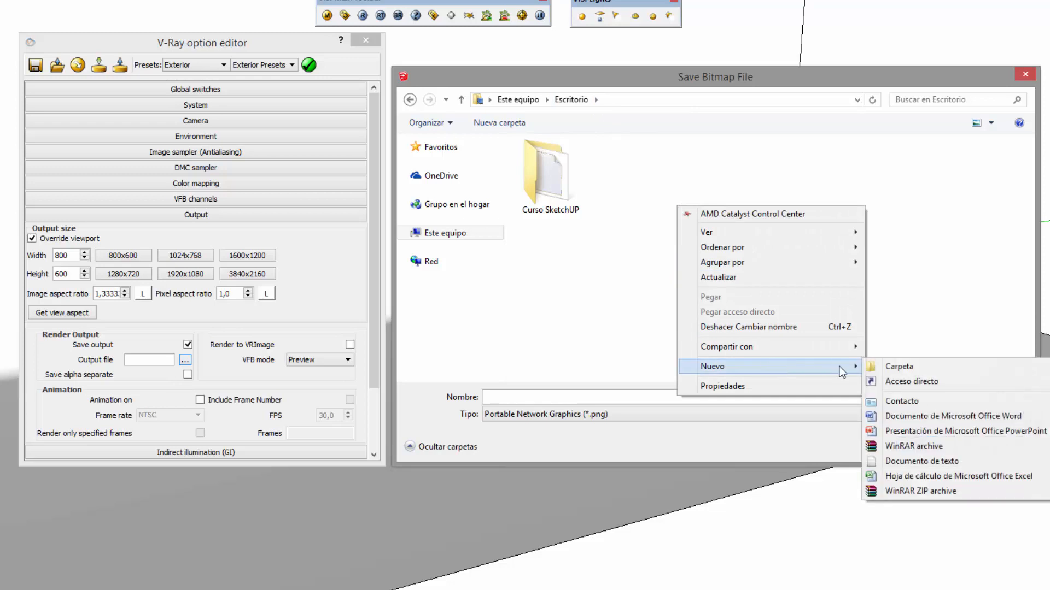
left_click(907, 368)
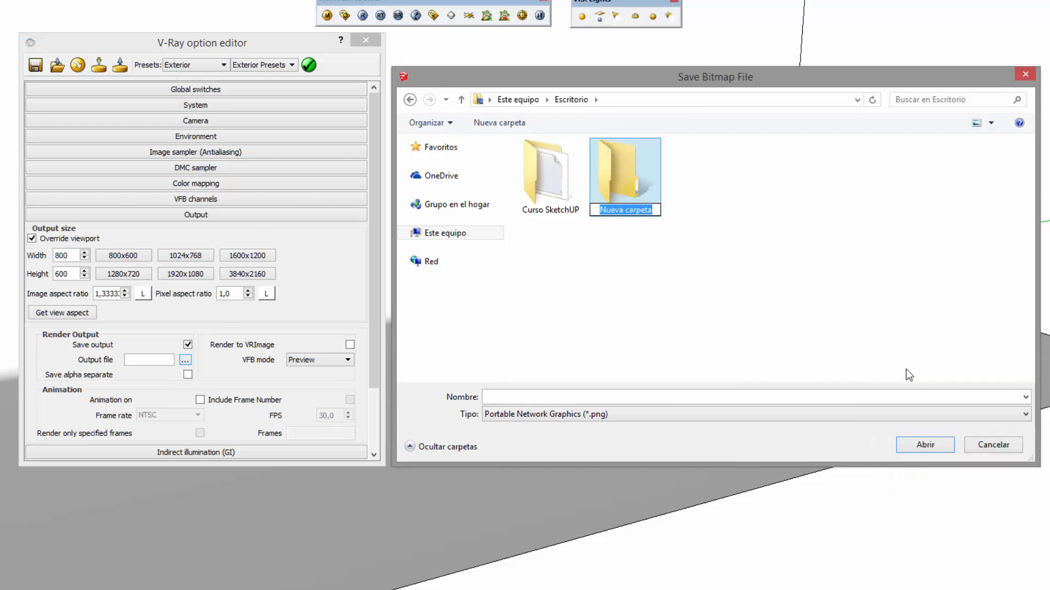
type("Lote ")
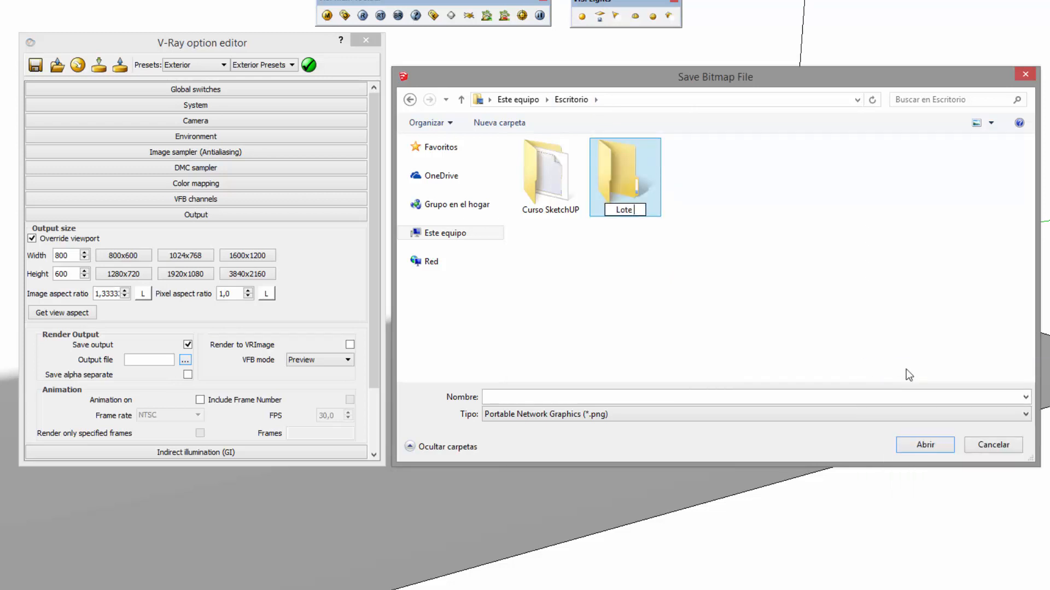
type("Renders")
key("Return")
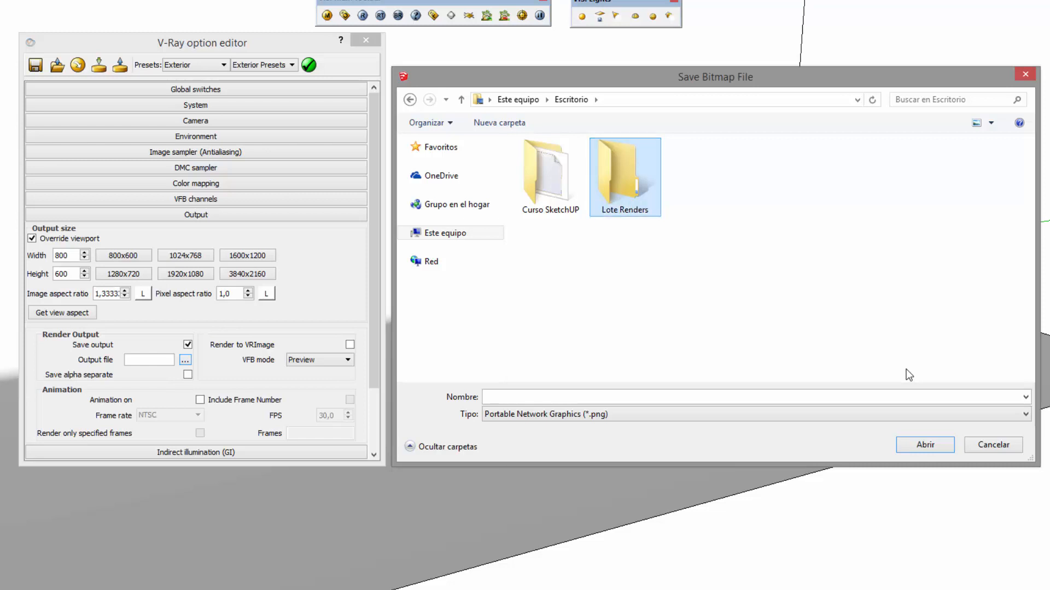
Set the render output file to "DÍAMES_" in Portable Network Graphics (*.png) format inside the Lote Renders folder
double_click(627, 167)
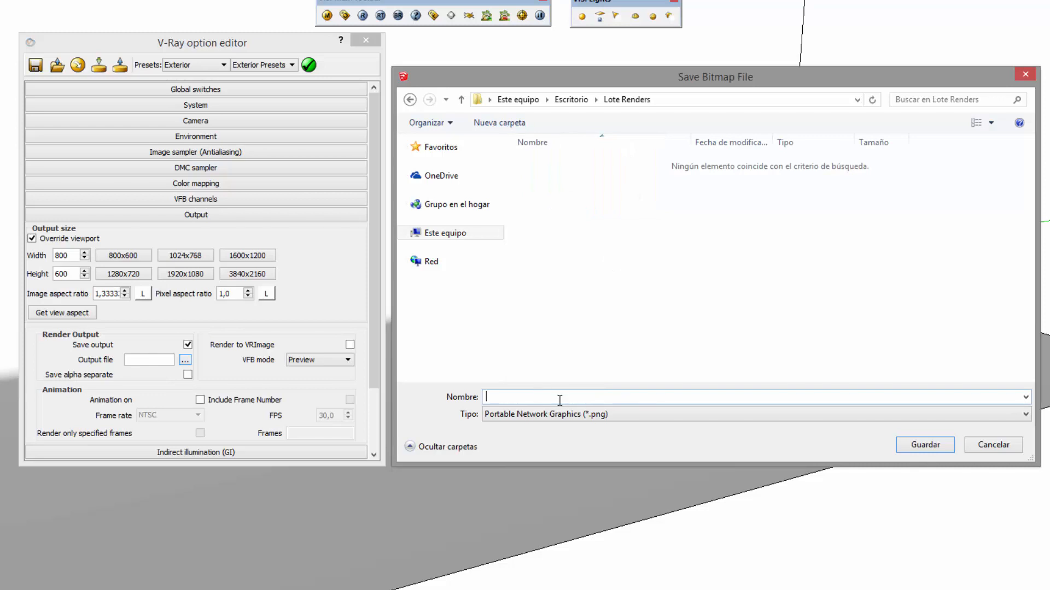
left_click(527, 417)
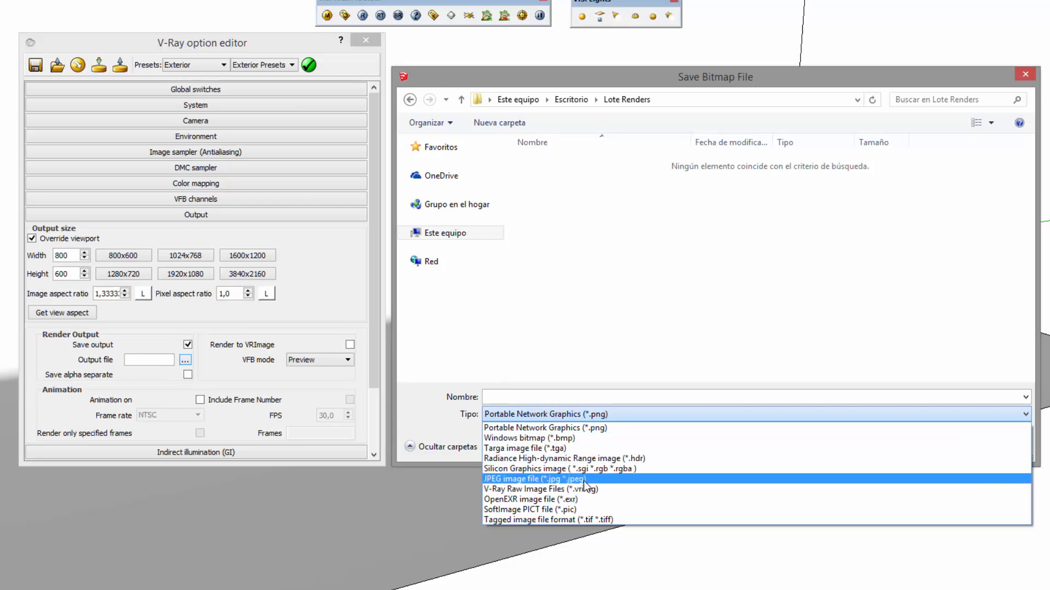
left_click(607, 428)
left_click(577, 401)
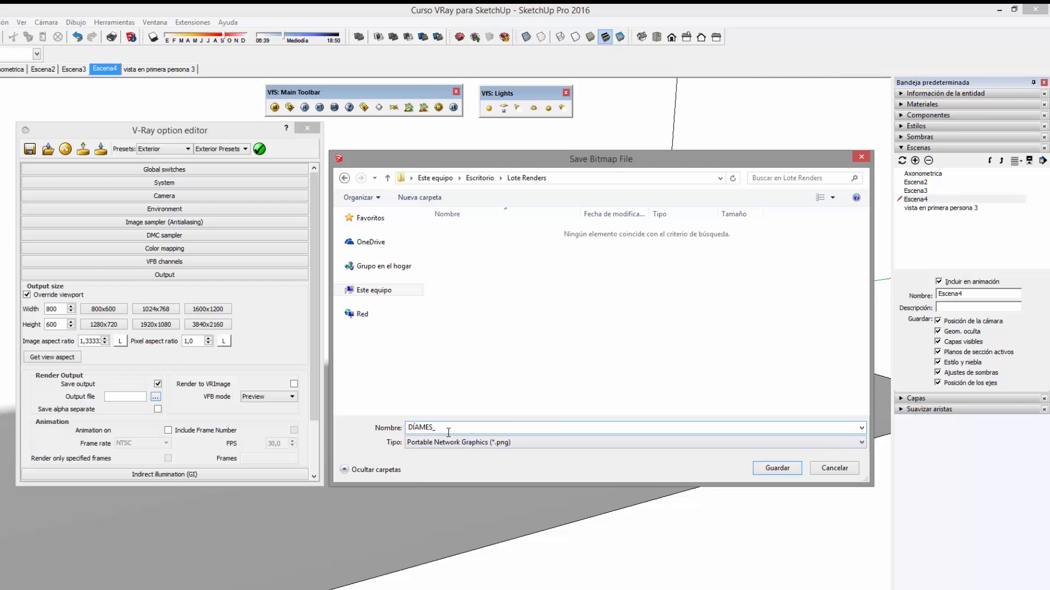
left_click(782, 466)
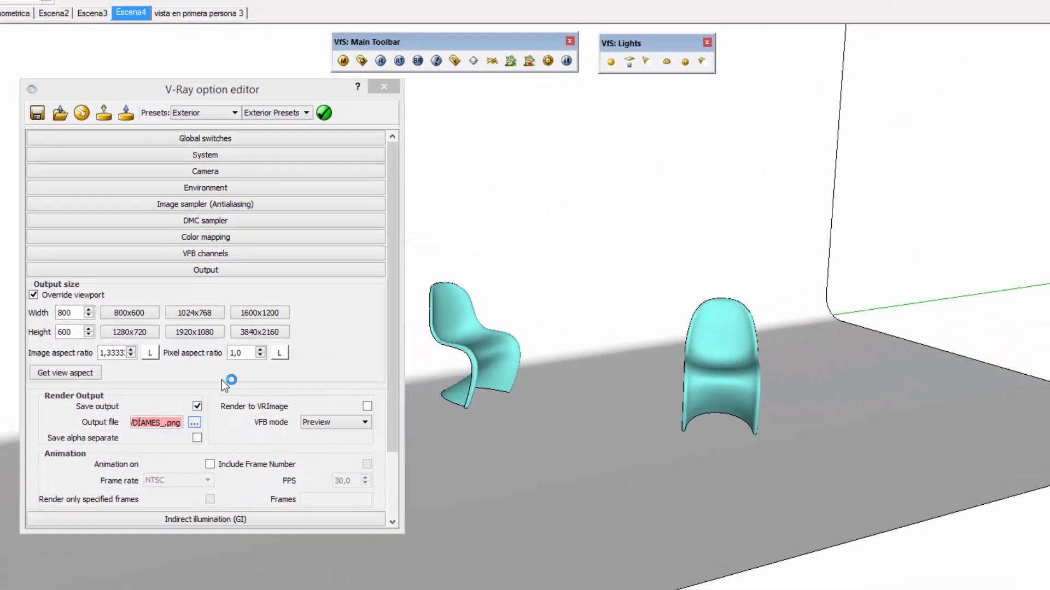
Close the V-Ray option editor and run the batch render of all scenes, placing the progress window beside the frame buffer
left_click(362, 104)
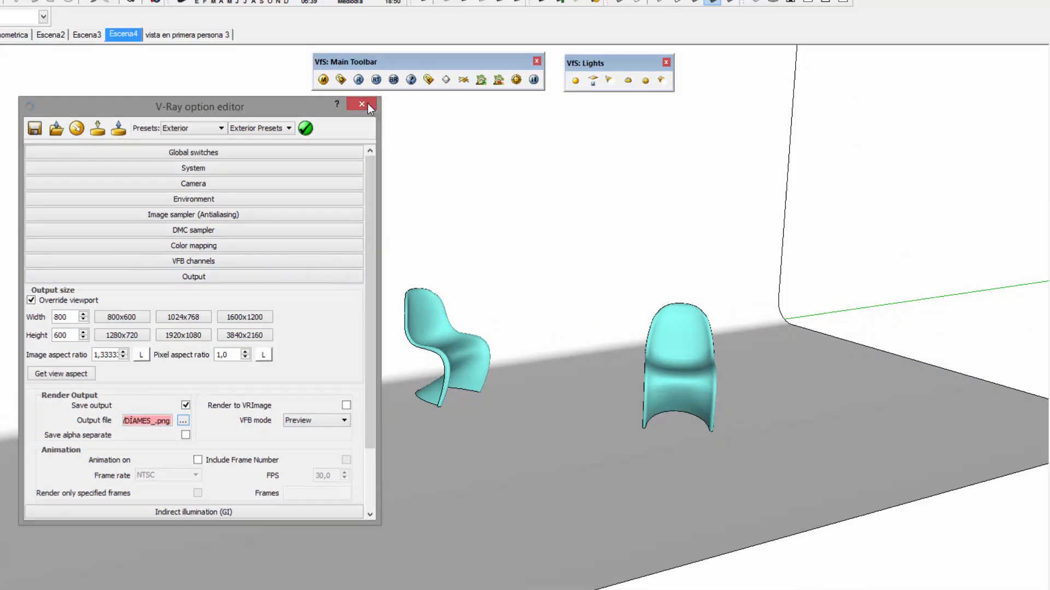
middle_click_drag(529, 253, 417, 330)
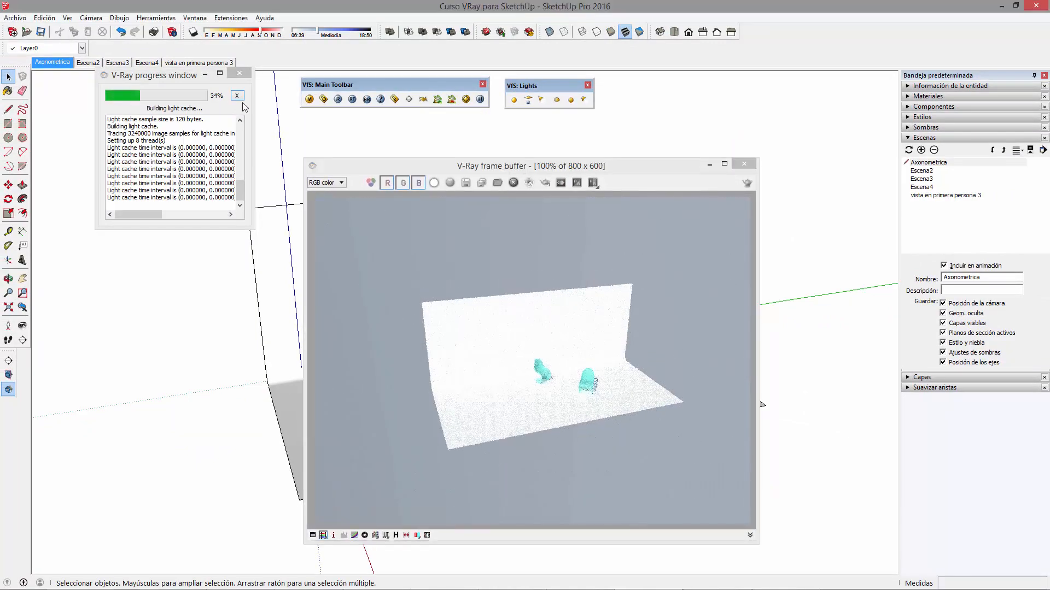
left_click_drag(168, 77, 176, 166)
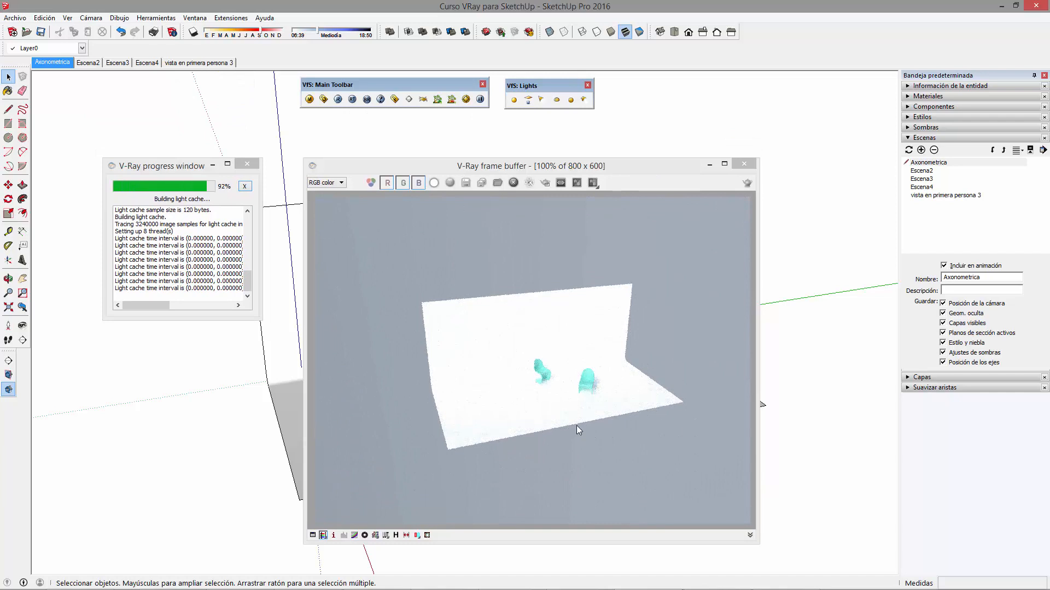
left_click(527, 183)
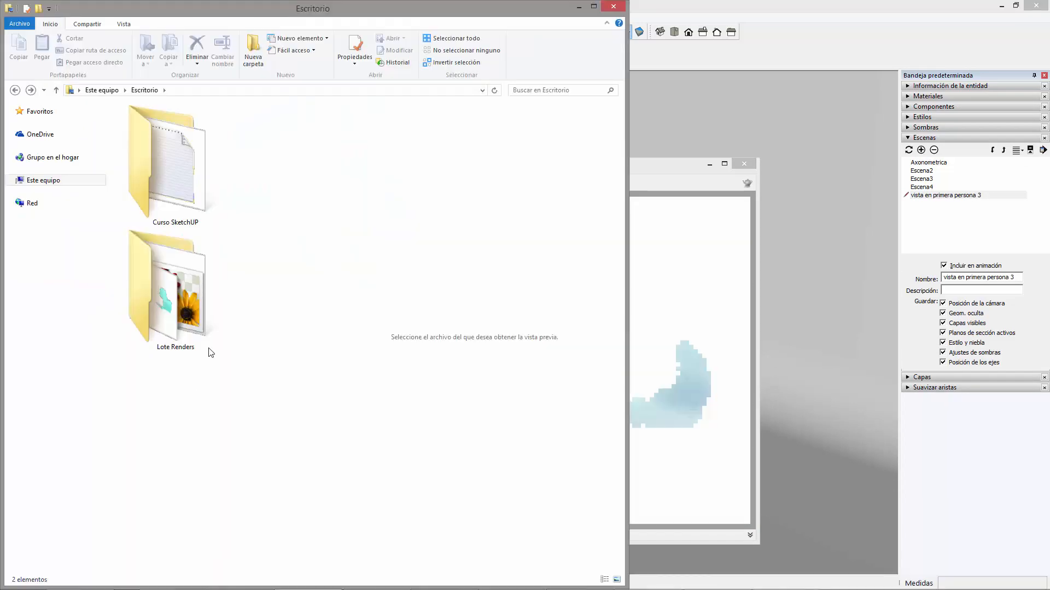
Open the Lote Renders folder on the desktop and preview the rendered image file of each scene
left_click(187, 294)
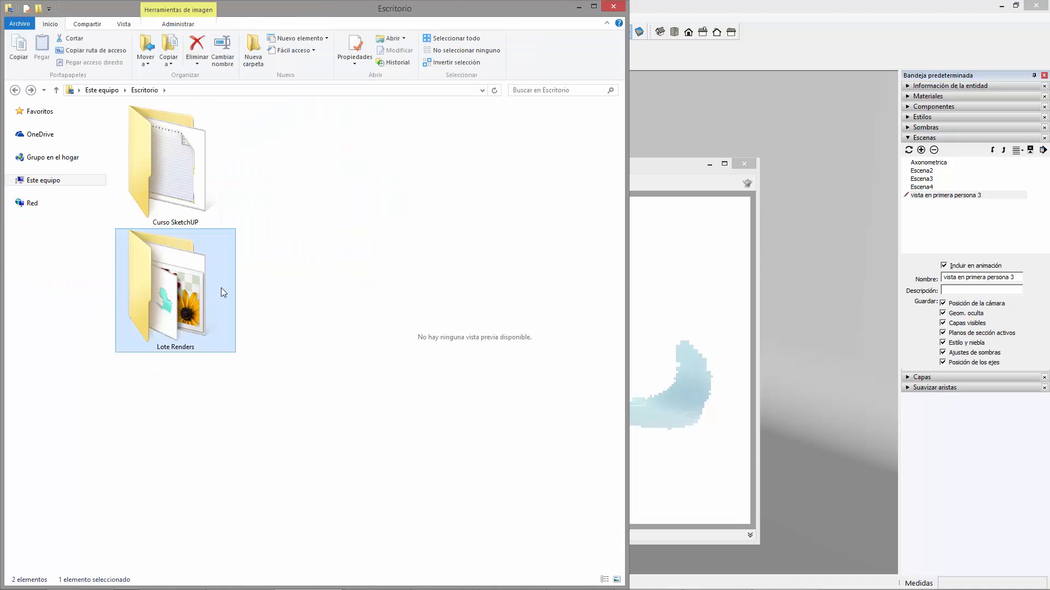
double_click(183, 269)
left_click(162, 133)
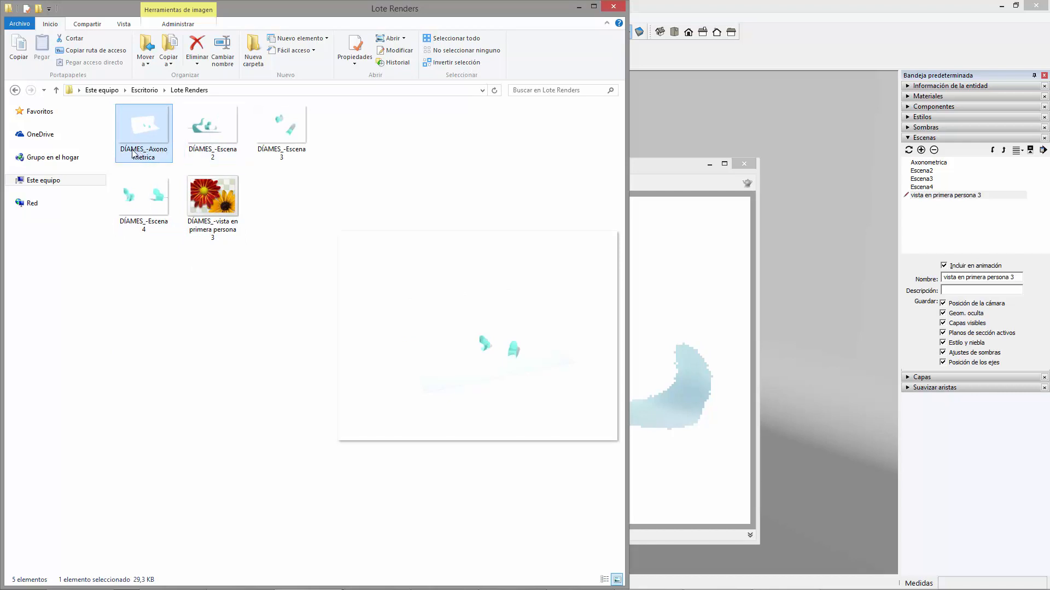
left_click(199, 155)
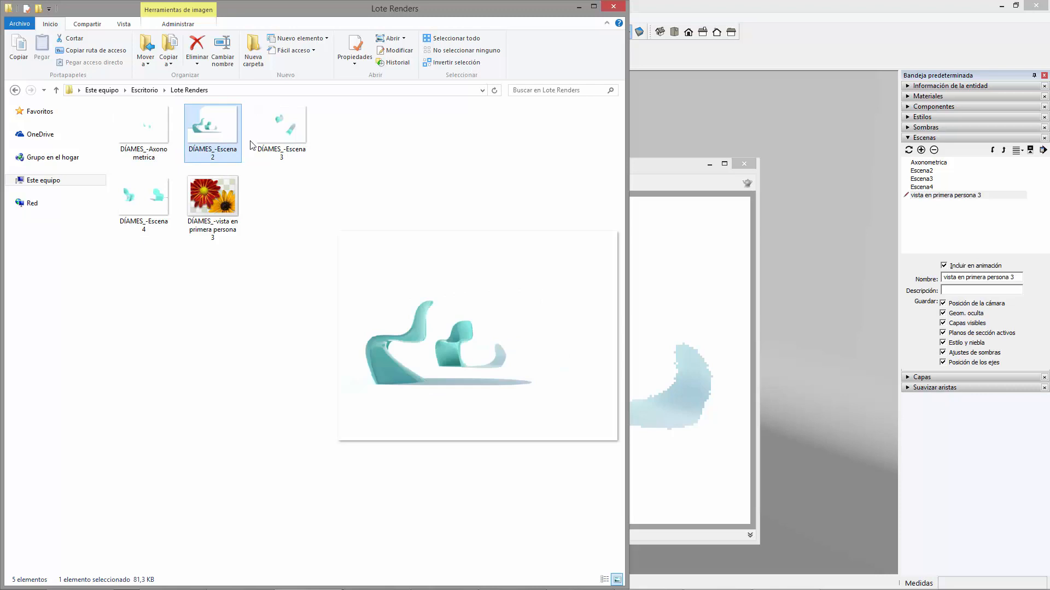
left_click(282, 138)
left_click(168, 192)
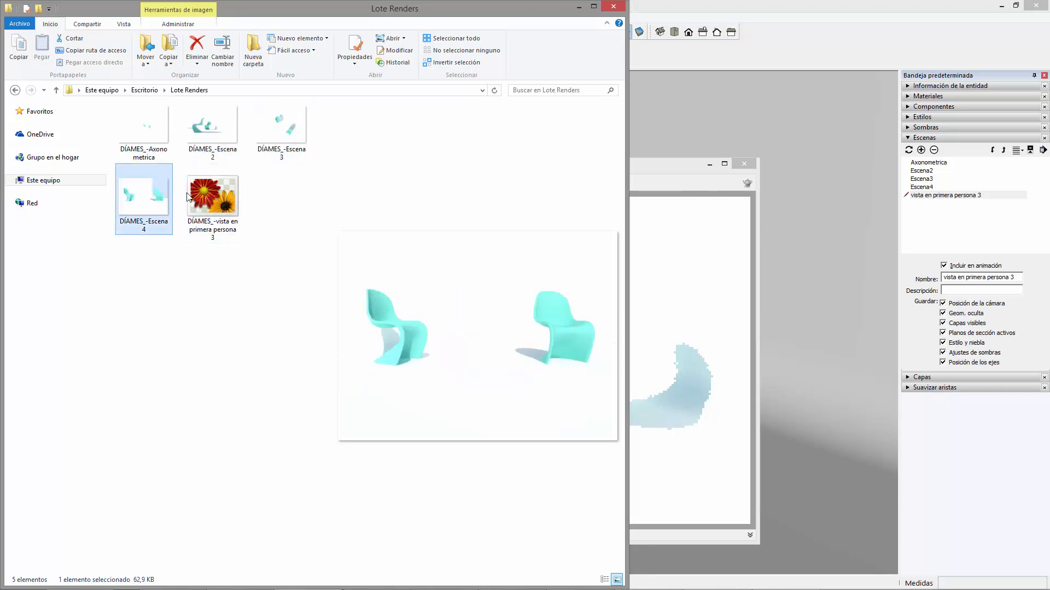
left_click(217, 207)
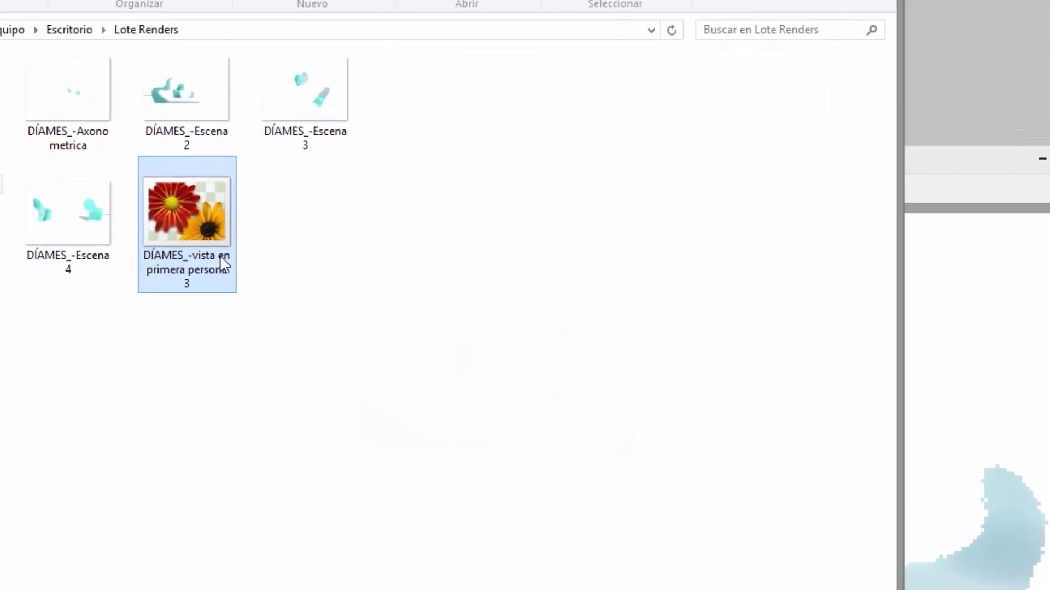
Check the rendering of the first-person scene in the V-Ray frame buffer and close the V-Ray progress window
left_click(922, 409)
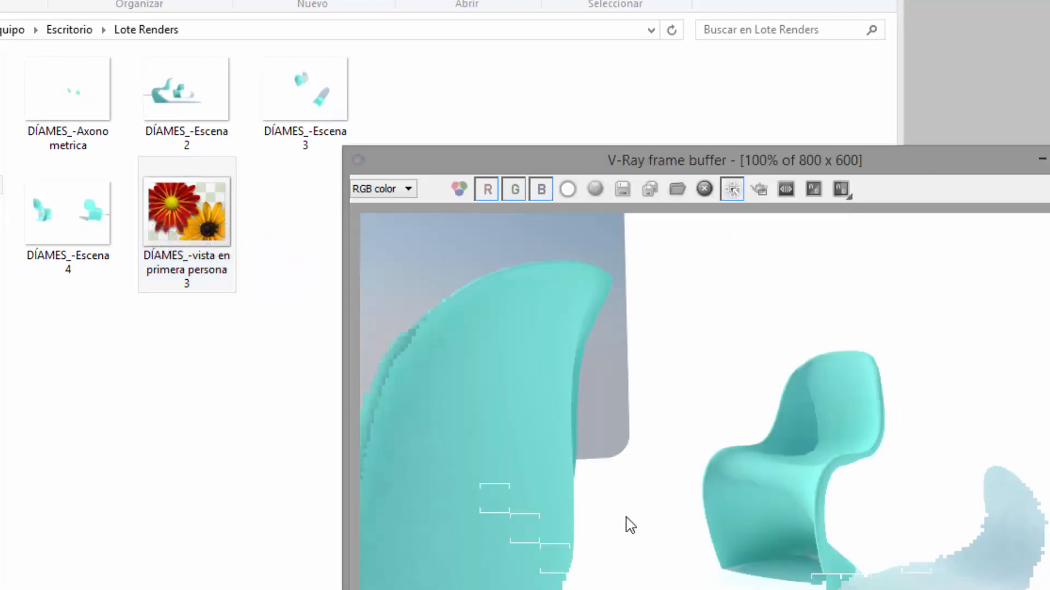
left_click(198, 393)
left_click(83, 208)
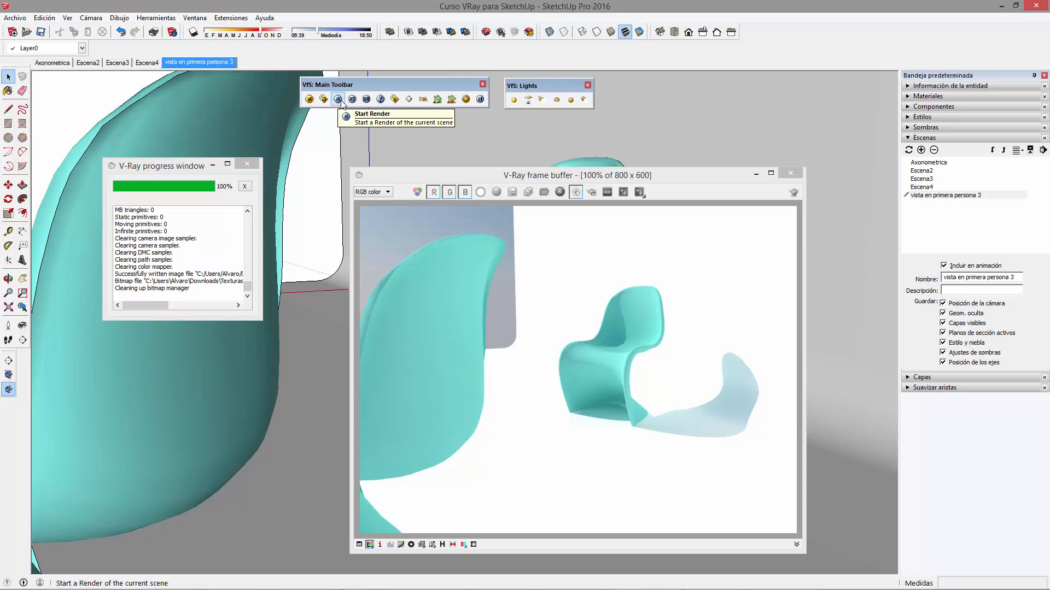
left_click(247, 164)
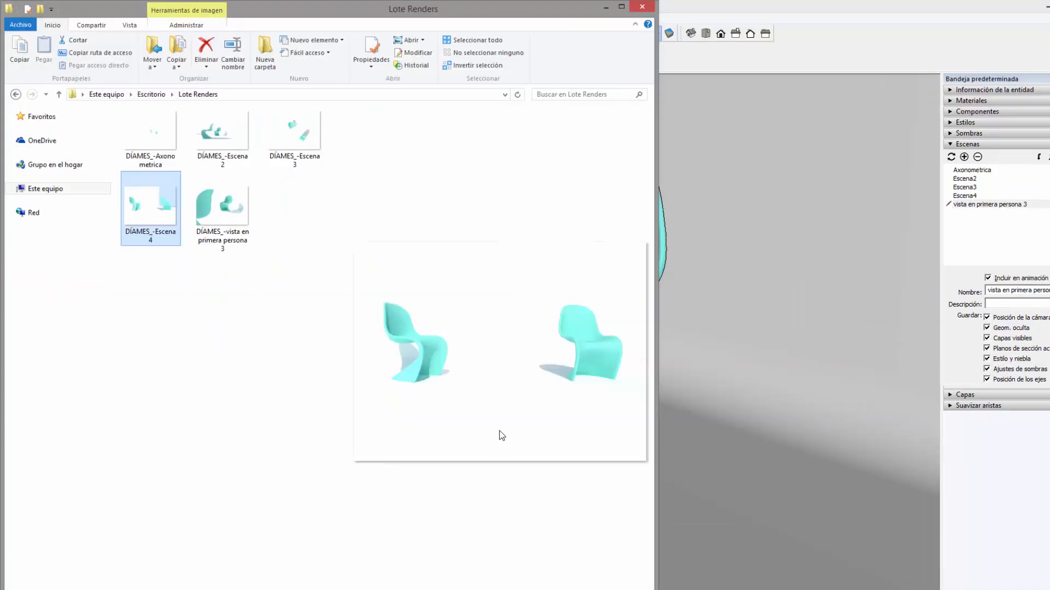
Review the finished scene renders in the Lote Renders folder, including the first-person view, and return to the SketchUp model
left_click(228, 213)
left_click(293, 142)
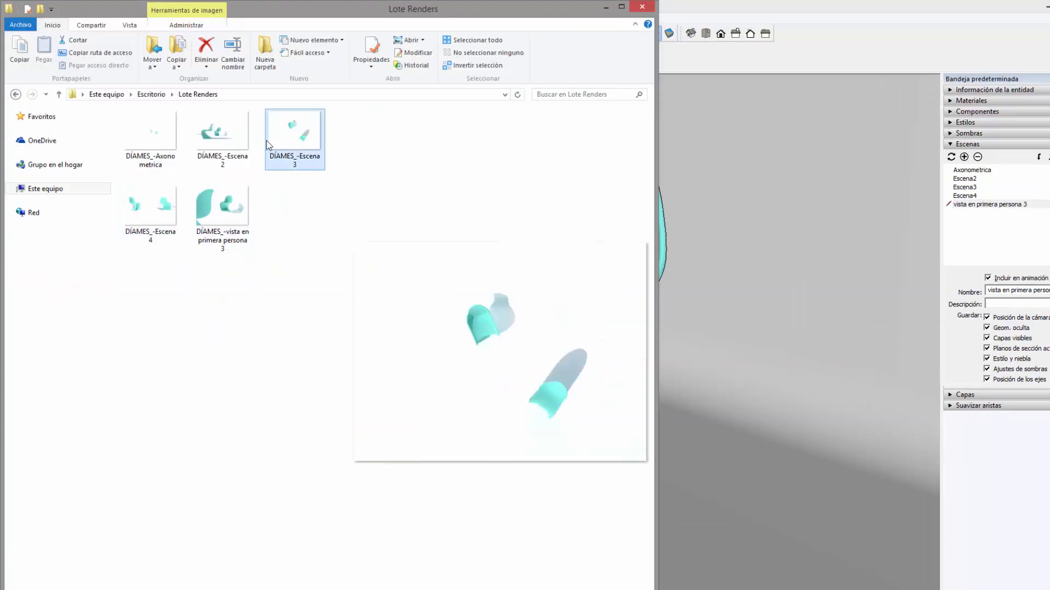
left_click(238, 140)
left_click(175, 141)
left_click(153, 208)
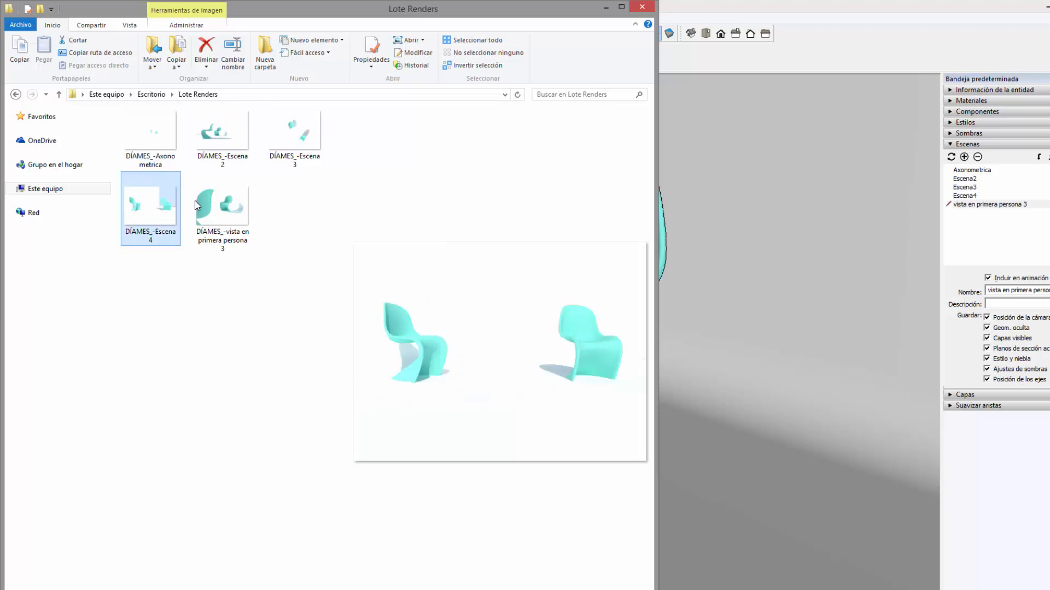
left_click(239, 189)
left_click(239, 131)
left_click(293, 137)
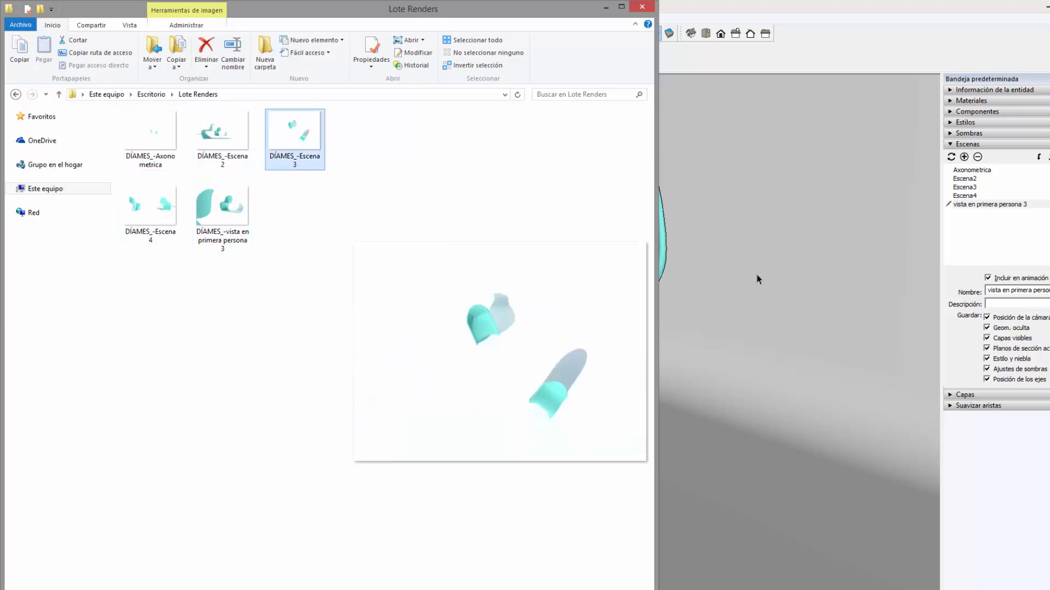
left_click(749, 277)
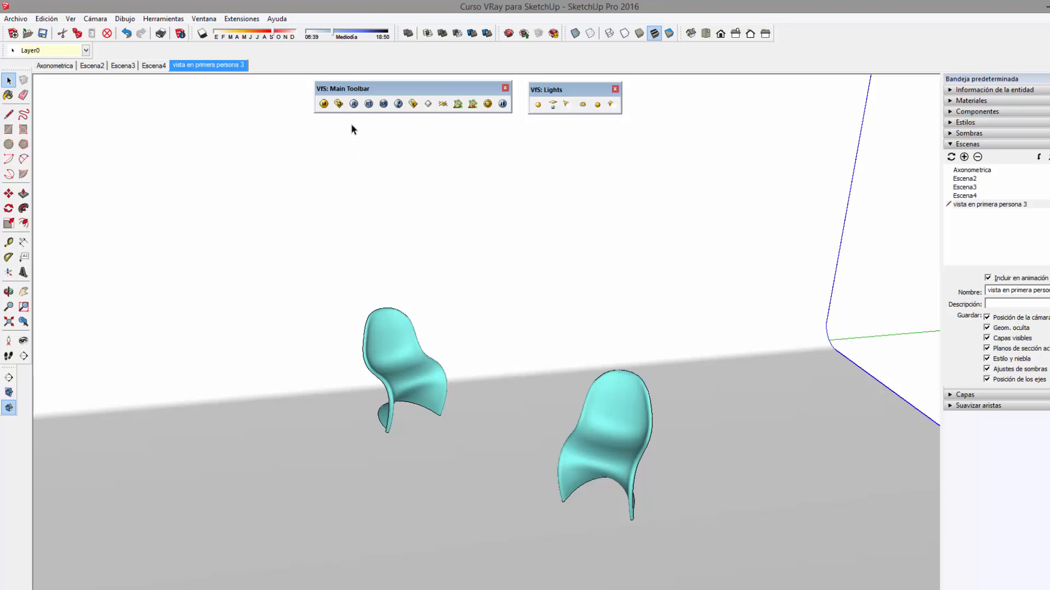
middle_click_drag(621, 345, 609, 416)
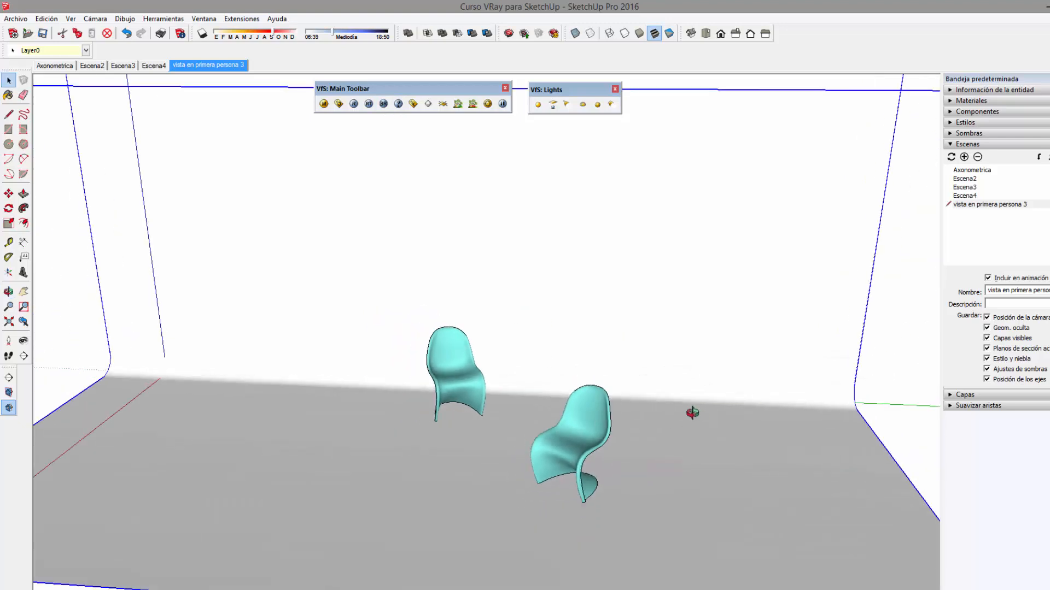
middle_click_drag(693, 413, 665, 402)
middle_click_drag(545, 279, 518, 337, "shift")
key("space")
left_click(683, 112)
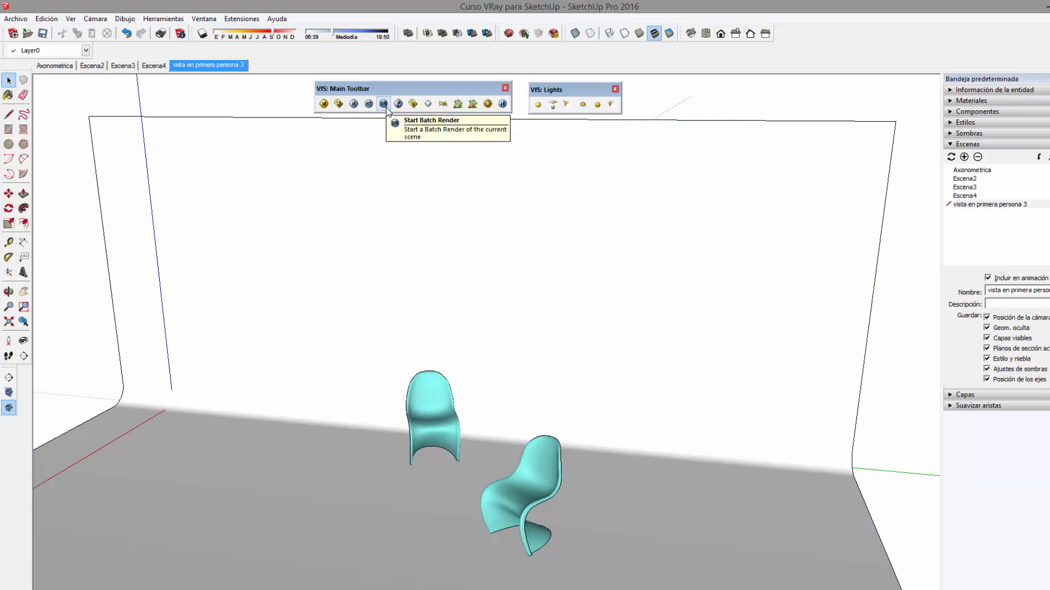
middle_click_drag(500, 387, 835, 368)
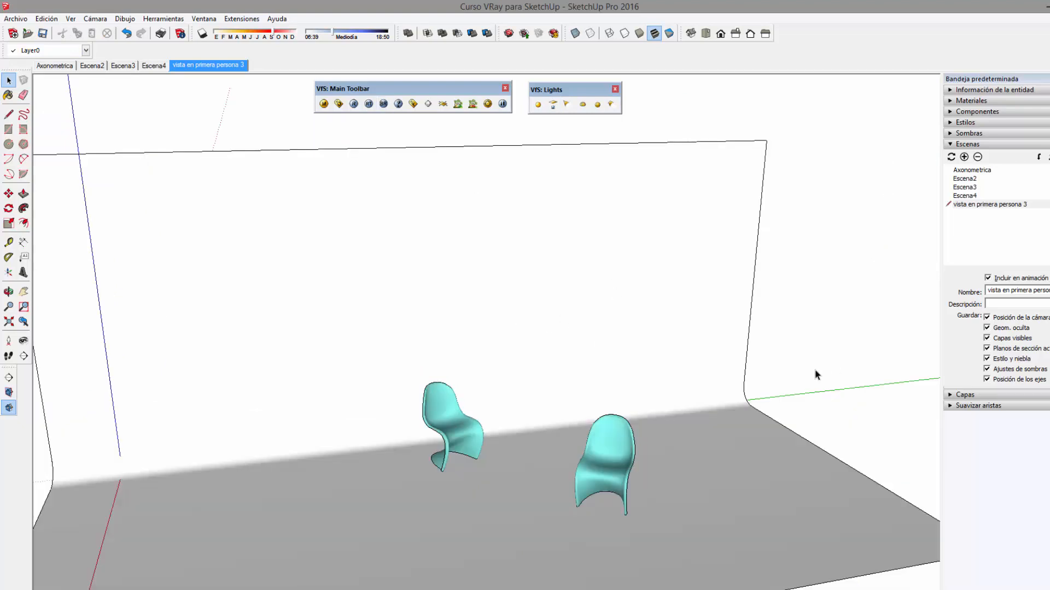